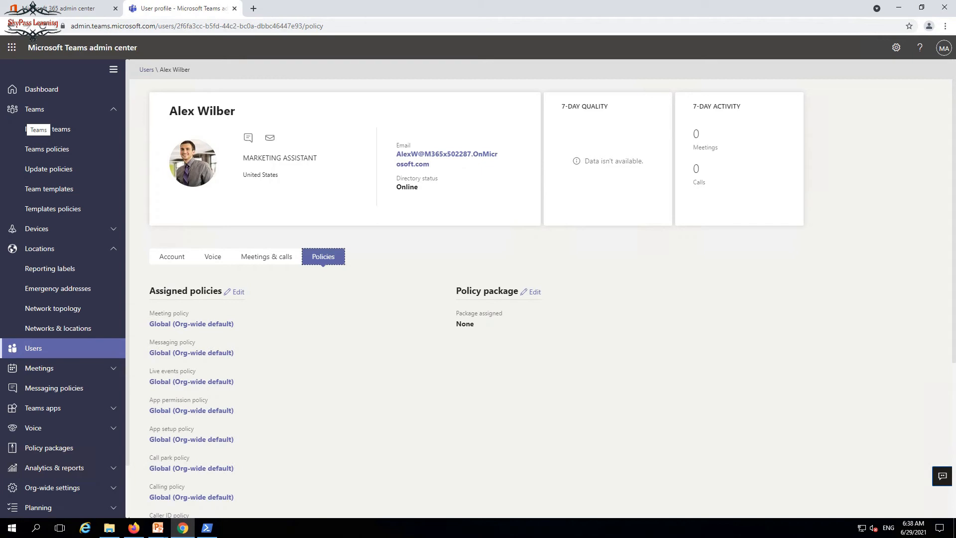
Switch to the Microsoft 365 admin center and open the list of active groups.
{"action": "left_click", "coordinate": [65, 8]}
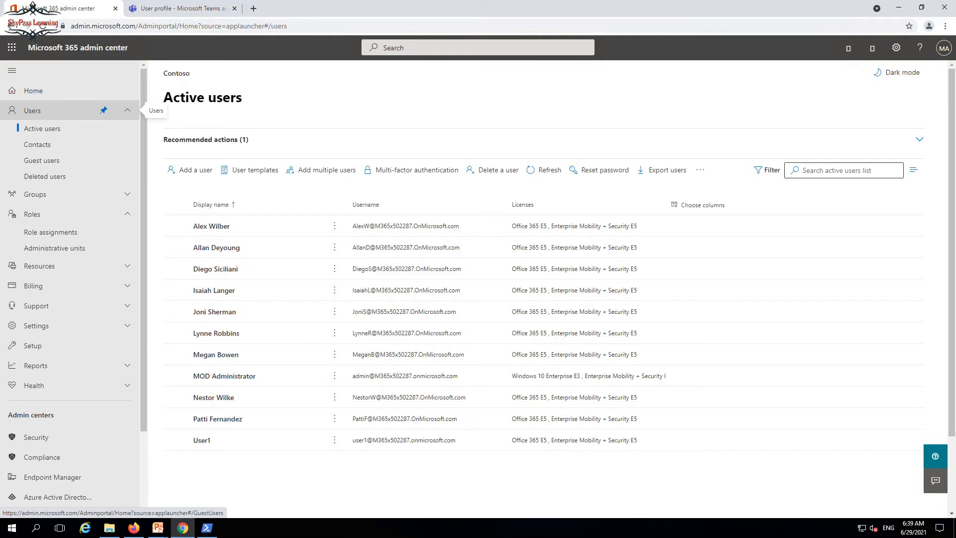
{"action": "left_click", "coordinate": [34, 195]}
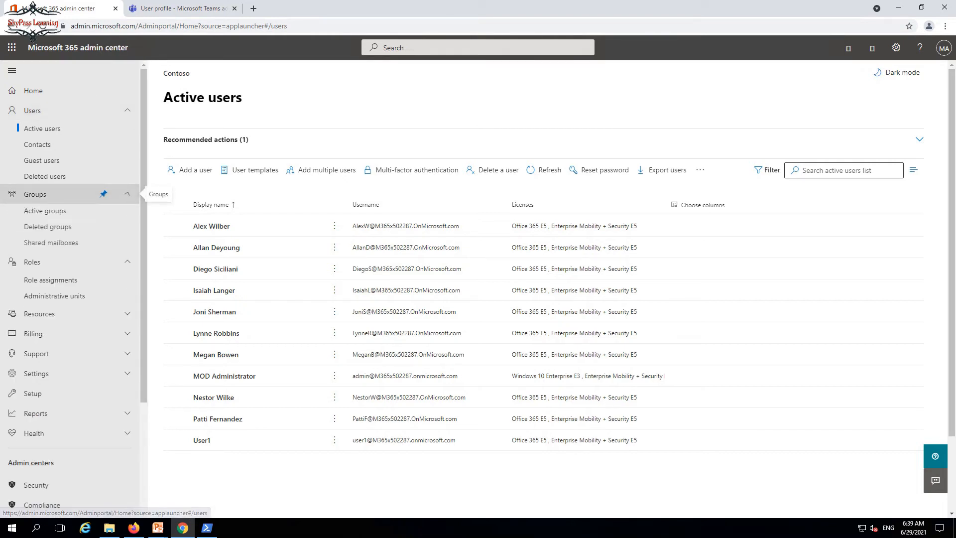
{"action": "left_click", "coordinate": [45, 212]}
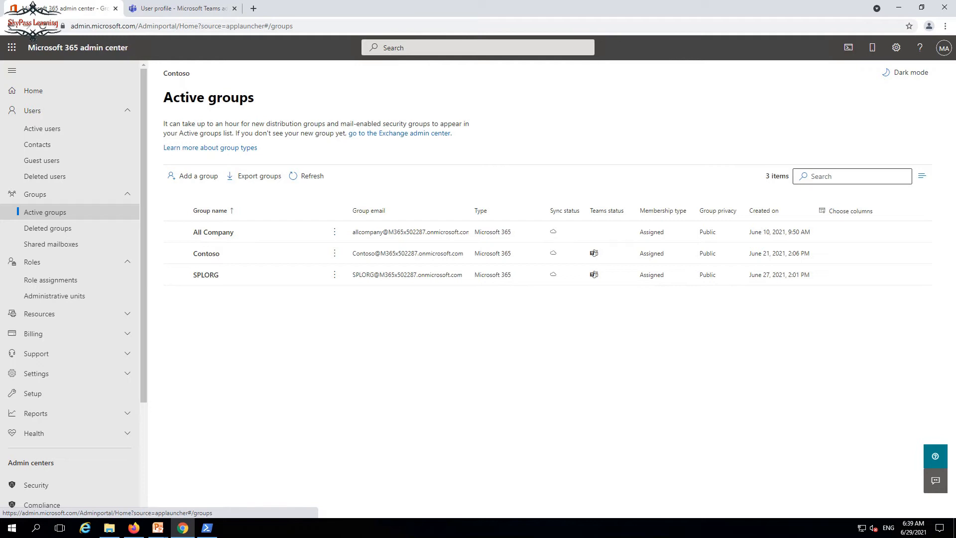
Start adding a group of type Microsoft 365 and name it IT Manager, without a description.
{"action": "left_click", "coordinate": [192, 175]}
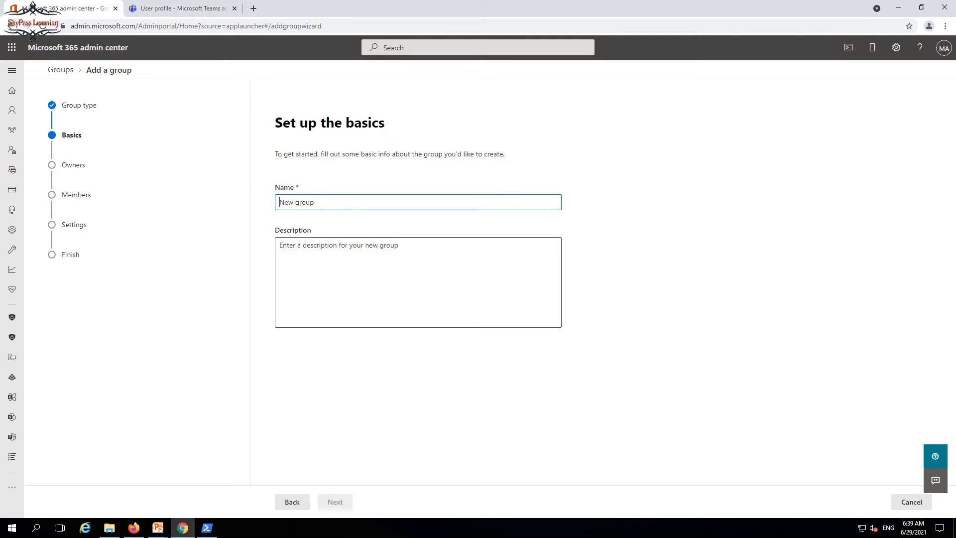
{"action": "type", "text": "IT Manager"}
{"action": "key", "text": "Tab"}
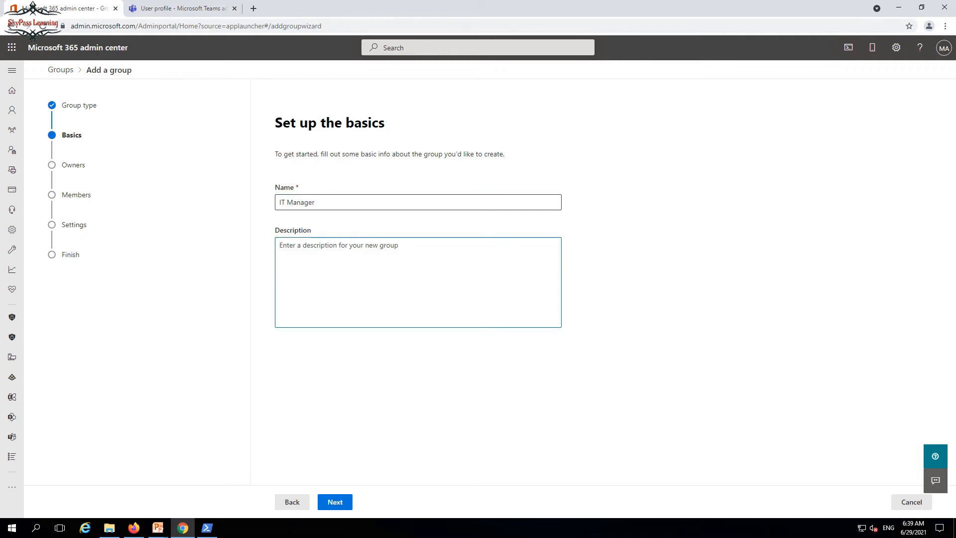
{"action": "left_click", "coordinate": [335, 502]}
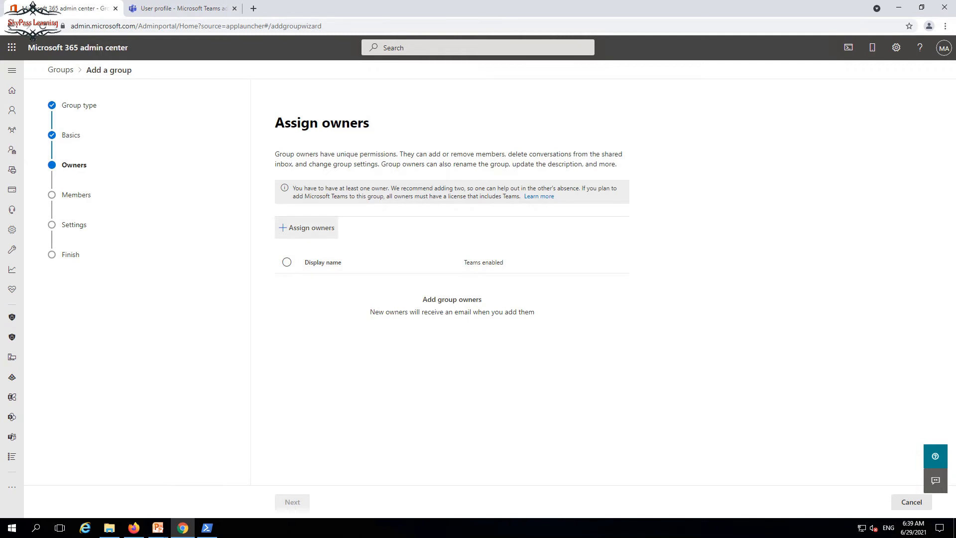
Assign the first two users in the list as owners of the new group and continue to the members.
{"action": "left_click", "coordinate": [306, 227]}
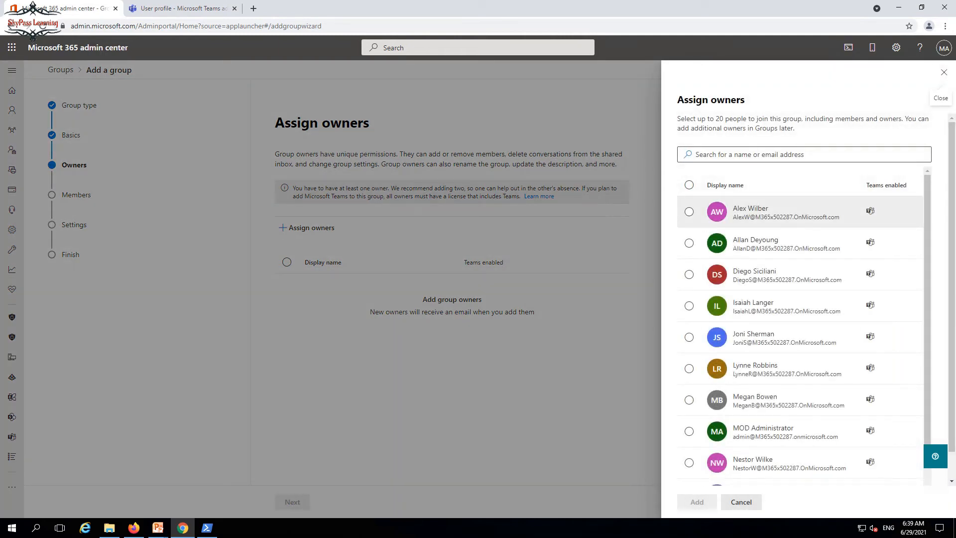
{"action": "left_click", "coordinate": [689, 212]}
{"action": "left_click", "coordinate": [690, 243]}
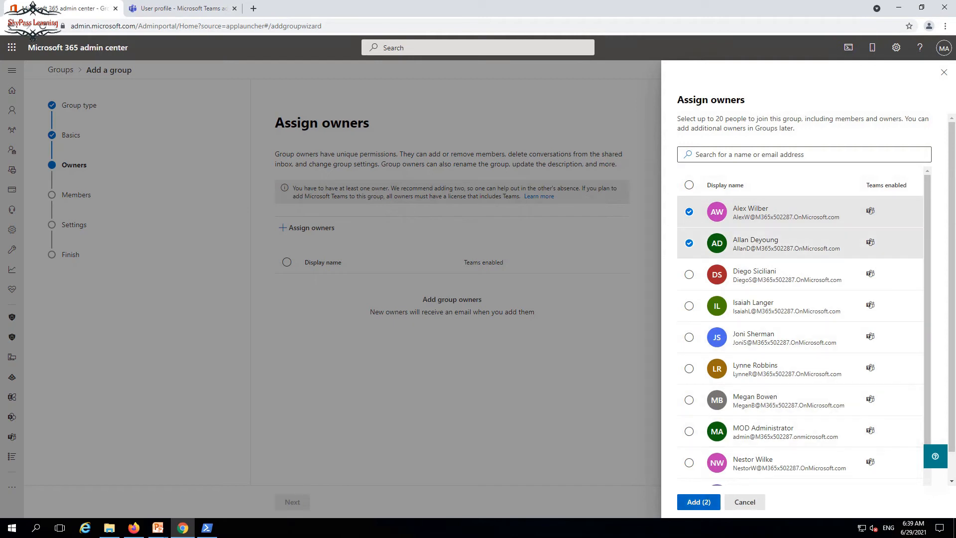
{"action": "left_click", "coordinate": [699, 502]}
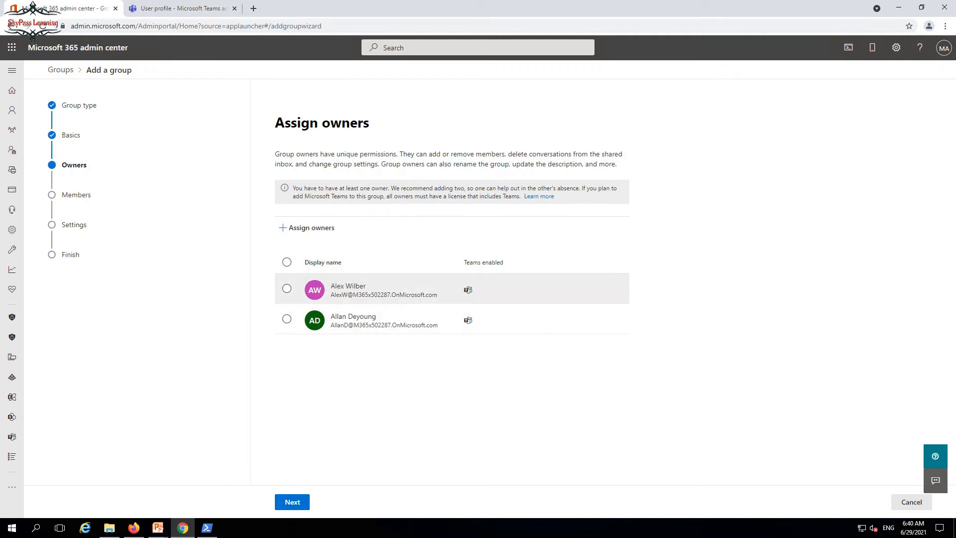
{"action": "left_click", "coordinate": [293, 502]}
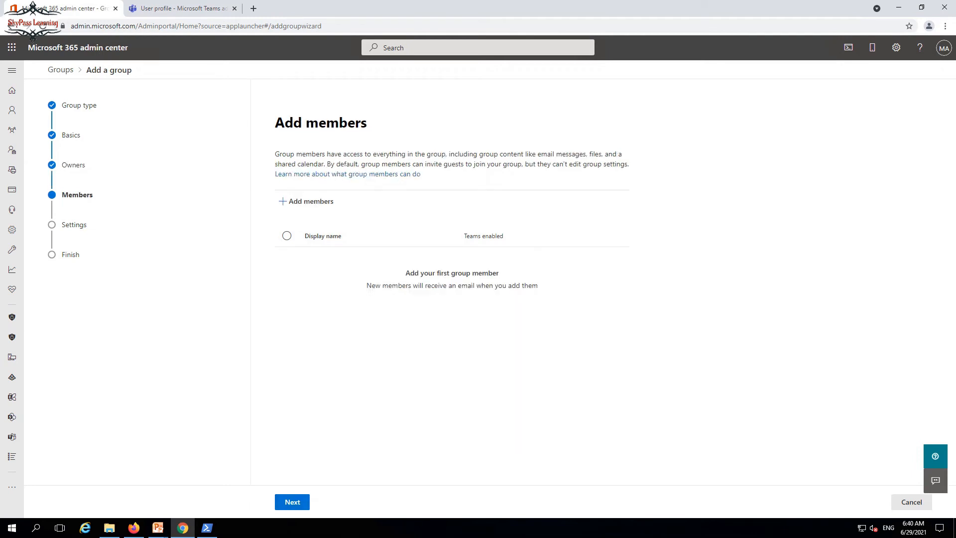
Add the first two listed users and User1 as group members and continue to the settings.
{"action": "left_click", "coordinate": [307, 201]}
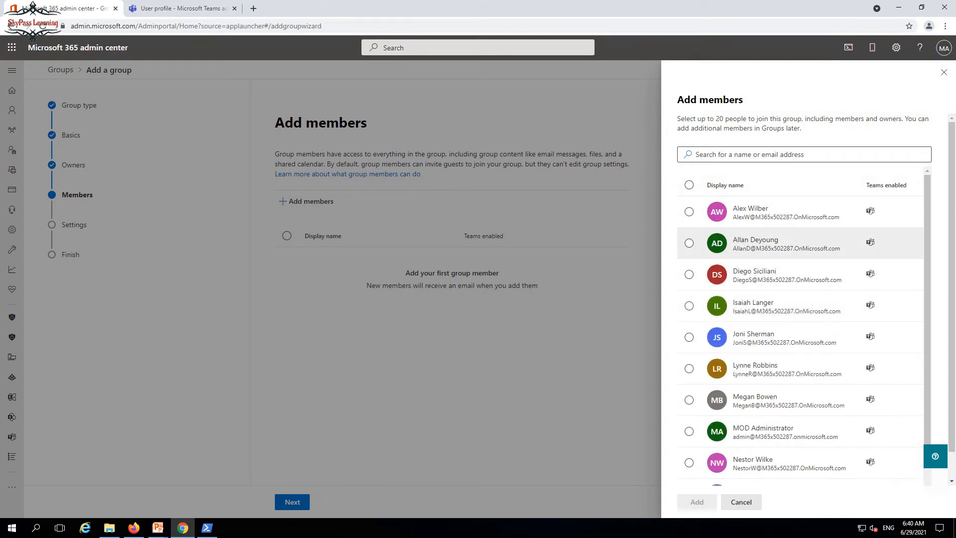
{"action": "left_click", "coordinate": [689, 212]}
{"action": "left_click", "coordinate": [690, 243]}
{"action": "scroll", "coordinate": [802, 323], "scroll_direction": "down", "scroll_amount": 3}
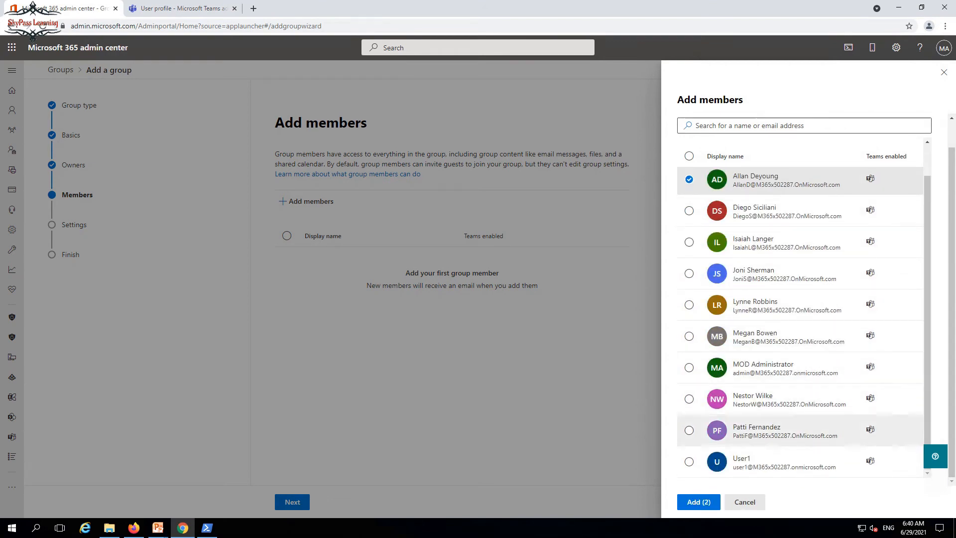
{"action": "left_click", "coordinate": [689, 462]}
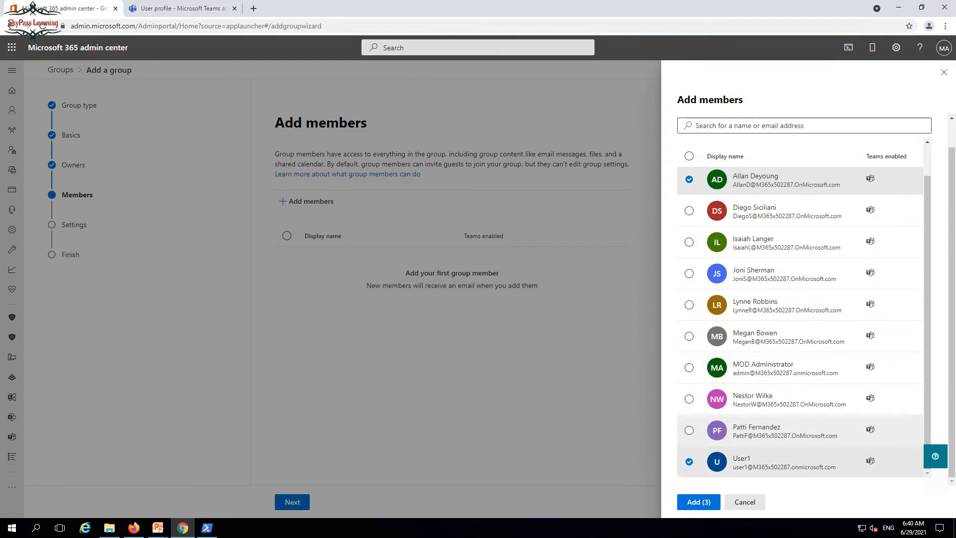
{"action": "left_click", "coordinate": [699, 502]}
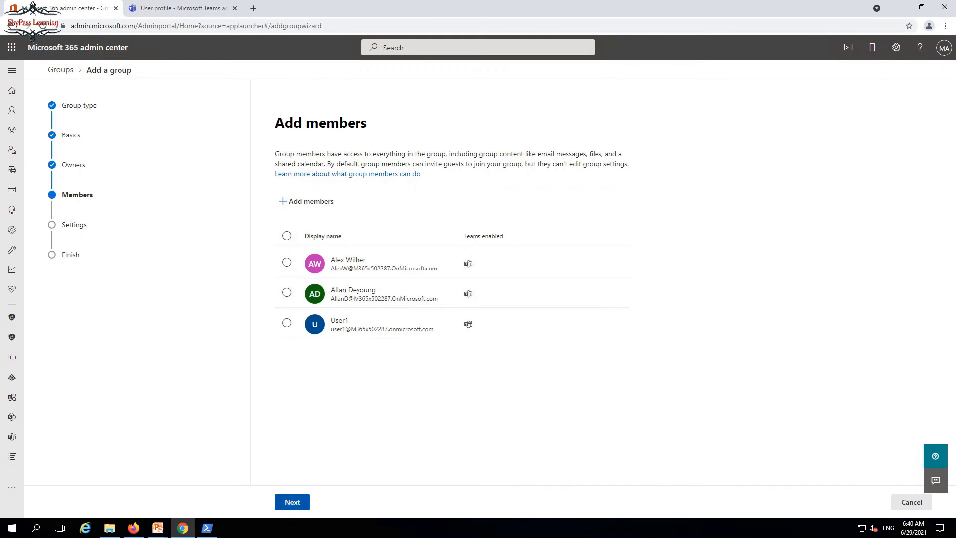
{"action": "left_click", "coordinate": [292, 502]}
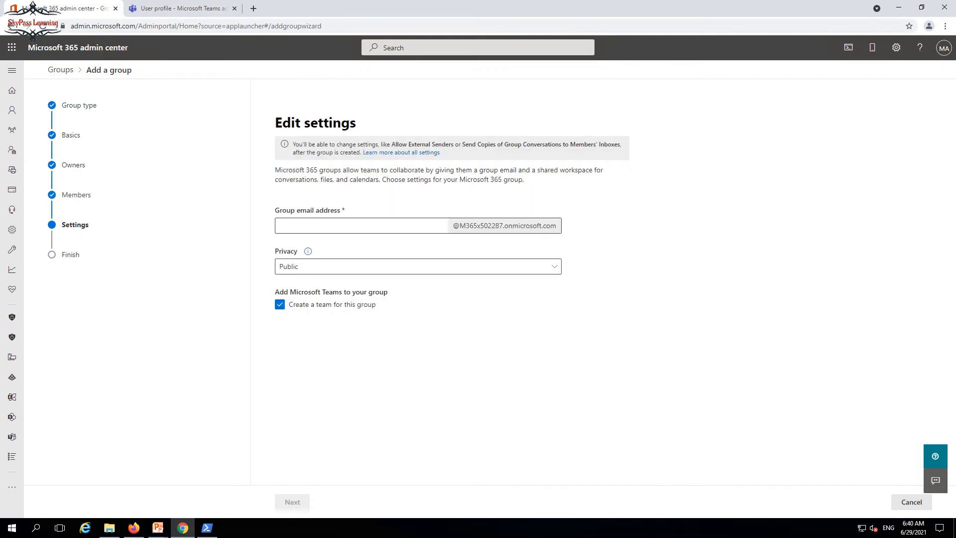
Enter itmanagers as the local part of the group's email address.
{"action": "left_click", "coordinate": [362, 226]}
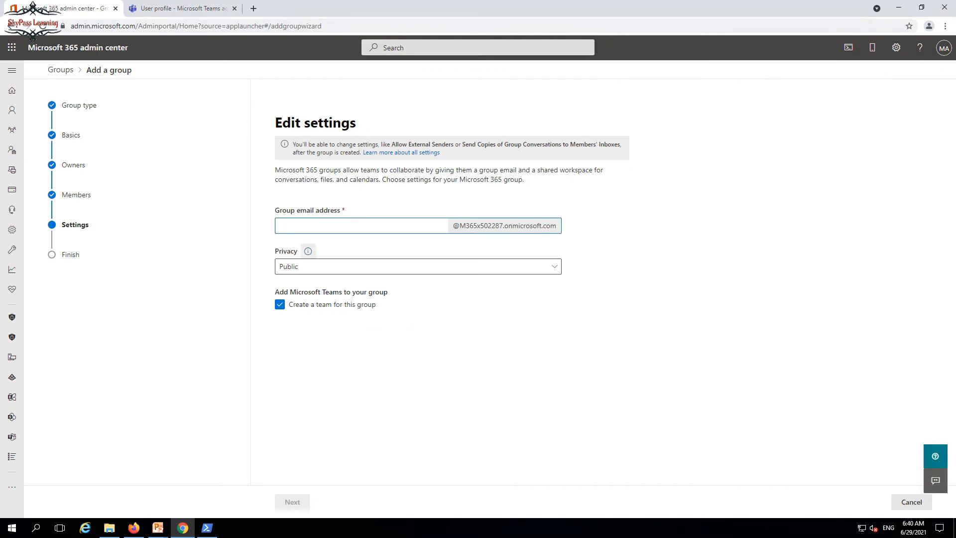
{"action": "type", "text": "itm"}
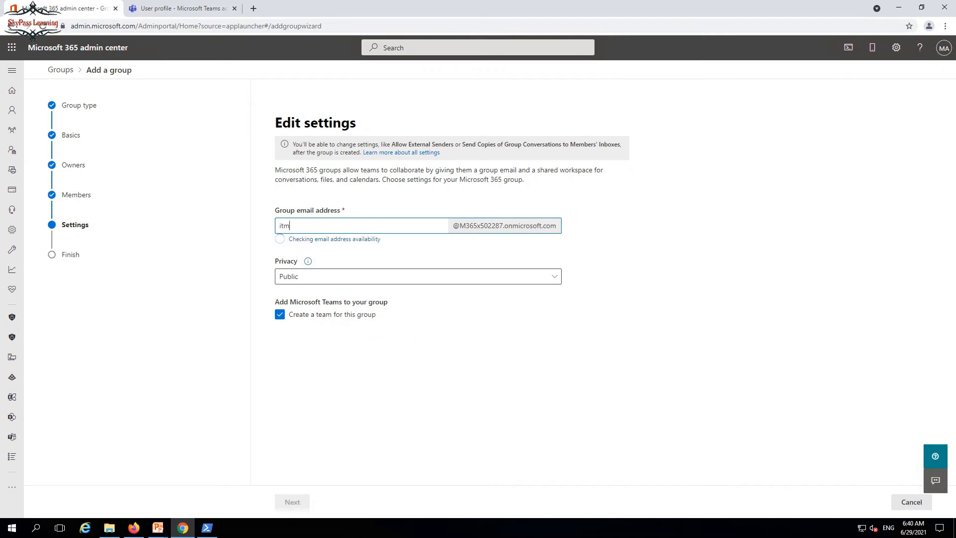
{"action": "type", "text": "anager"}
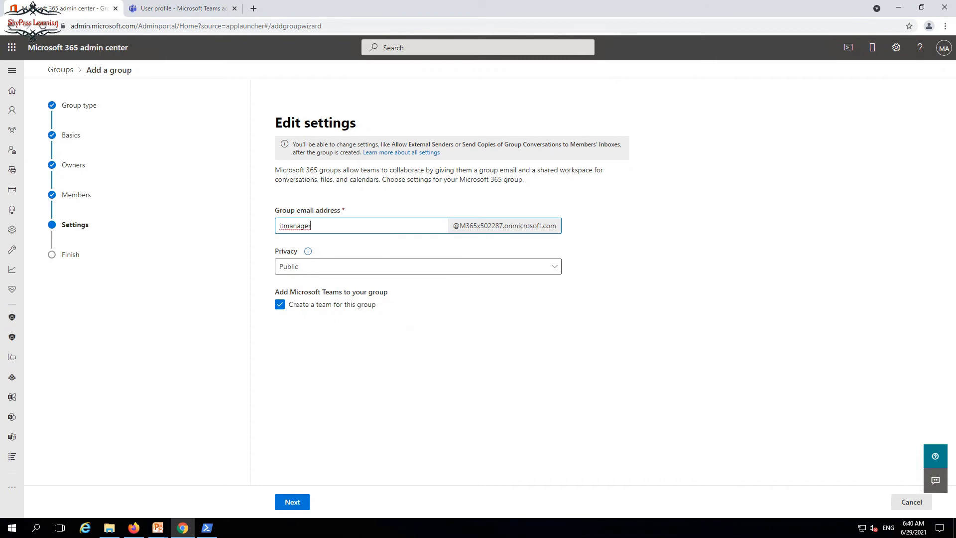
{"action": "type", "text": "s"}
Review the group's email alias, its domain and the available privacy options, leaving privacy on Public.
{"action": "left_click_drag", "start_coordinate": [459, 226], "coordinate": [557, 226]}
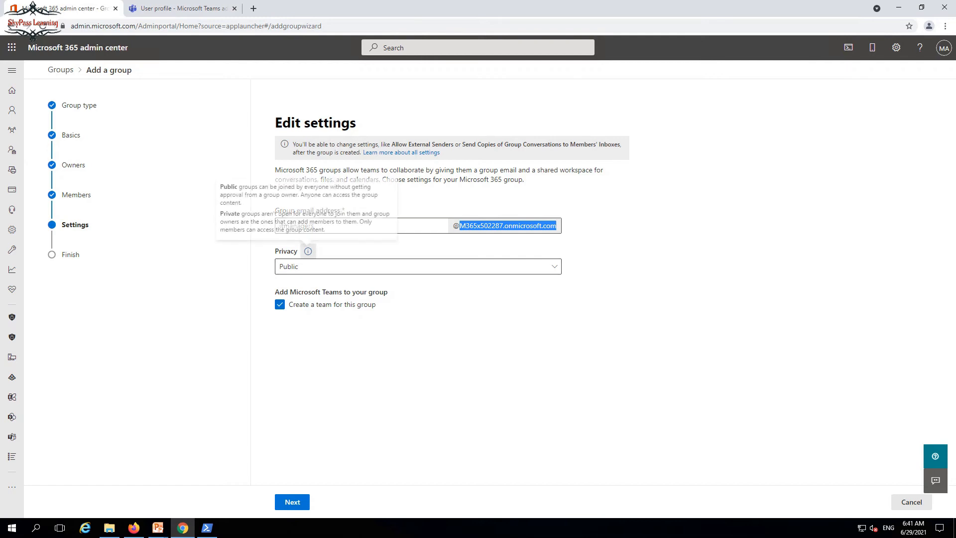
{"action": "mouse_move", "coordinate": [307, 251]}
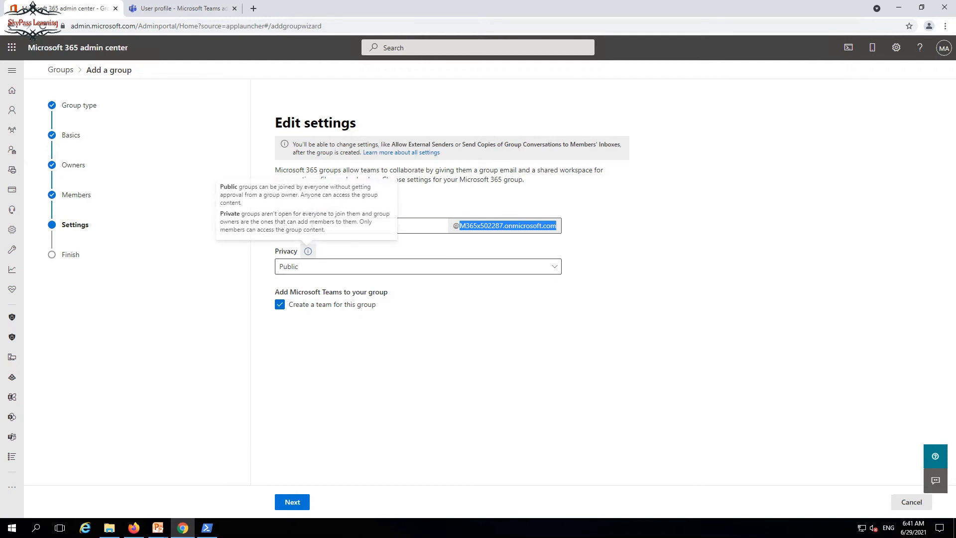
{"action": "left_click_drag", "start_coordinate": [316, 226], "coordinate": [278, 227]}
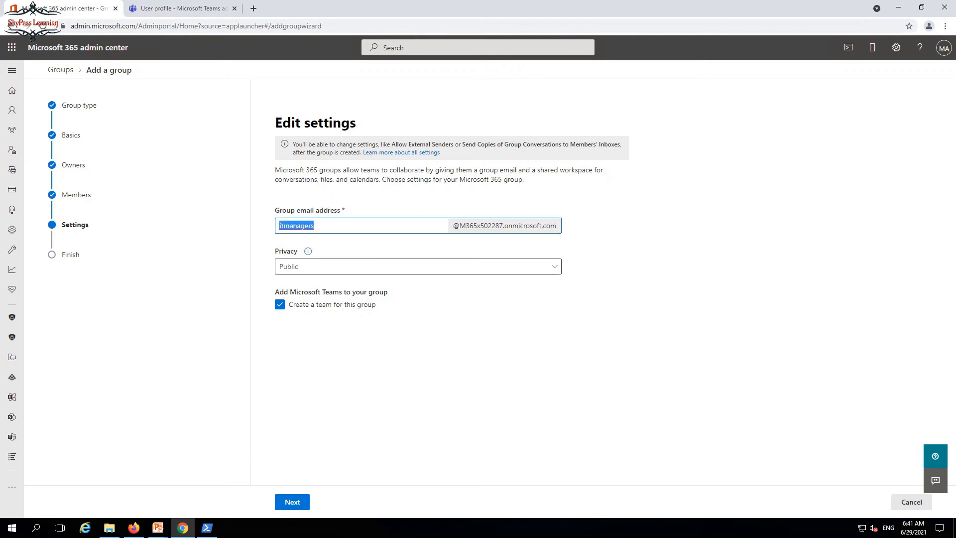
{"action": "mouse_move", "coordinate": [308, 251]}
{"action": "left_click", "coordinate": [324, 266]}
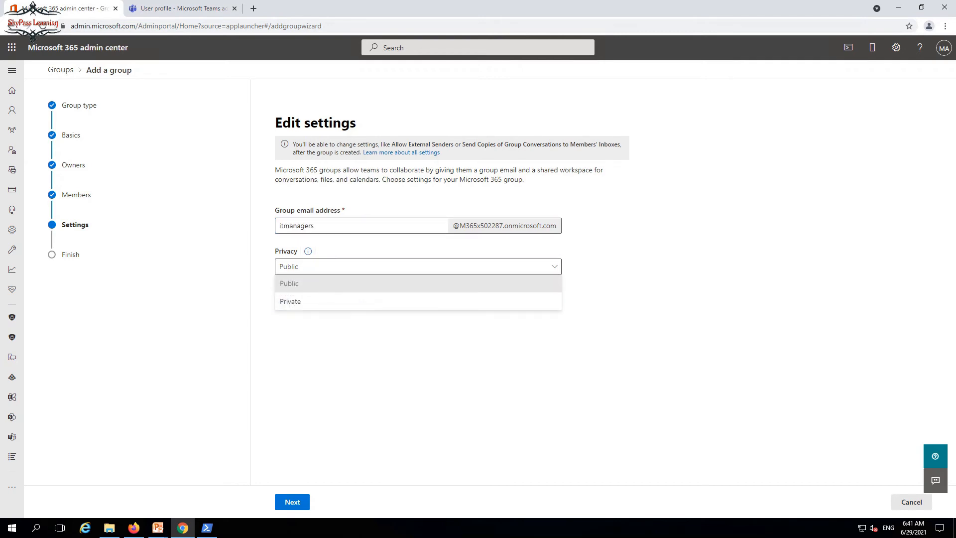
{"action": "left_click", "coordinate": [308, 302]}
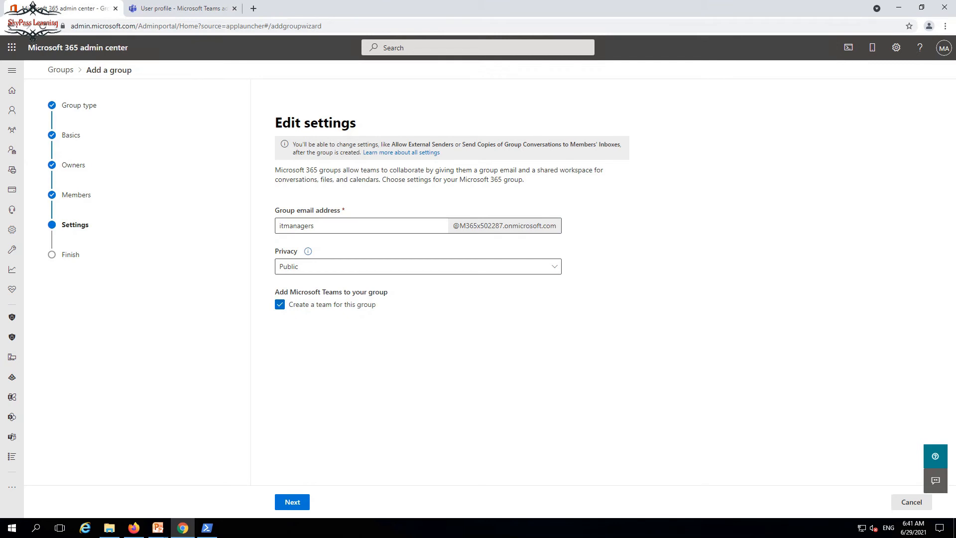
Go back to the group's basics and extend its name to IT Manager Public.
{"action": "left_click", "coordinate": [71, 135]}
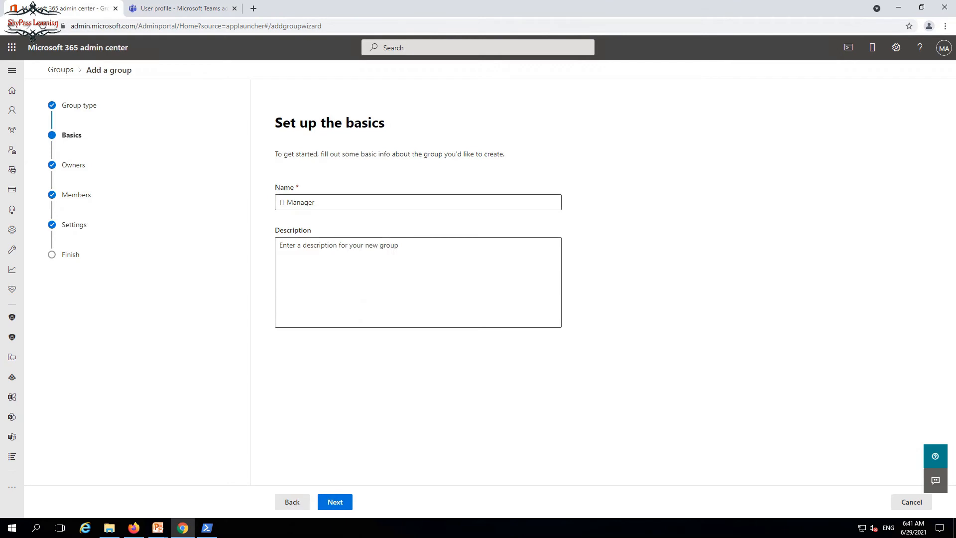
{"action": "type", "text": "Public"}
{"action": "left_click", "coordinate": [335, 502]}
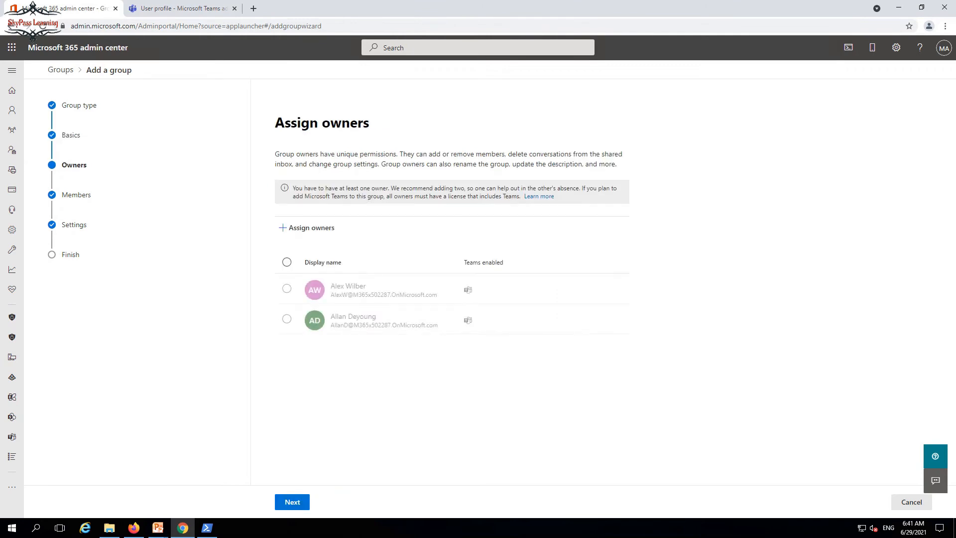
Keep the owners and members, change the group's email alias to itmanagerspublic, and create the group.
{"action": "left_click", "coordinate": [293, 502]}
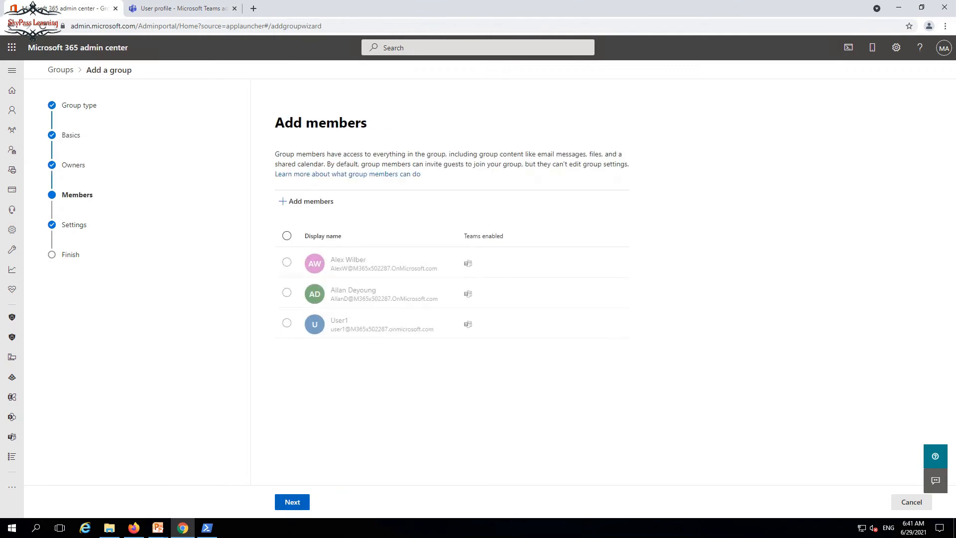
{"action": "left_click", "coordinate": [292, 502]}
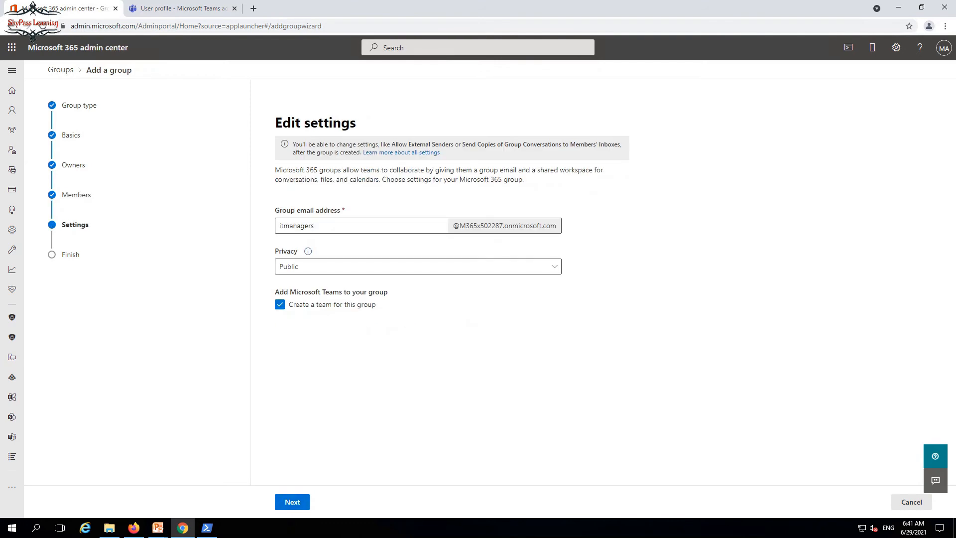
{"action": "type", "text": "public"}
{"action": "left_click", "coordinate": [333, 226]}
{"action": "left_click", "coordinate": [292, 502]}
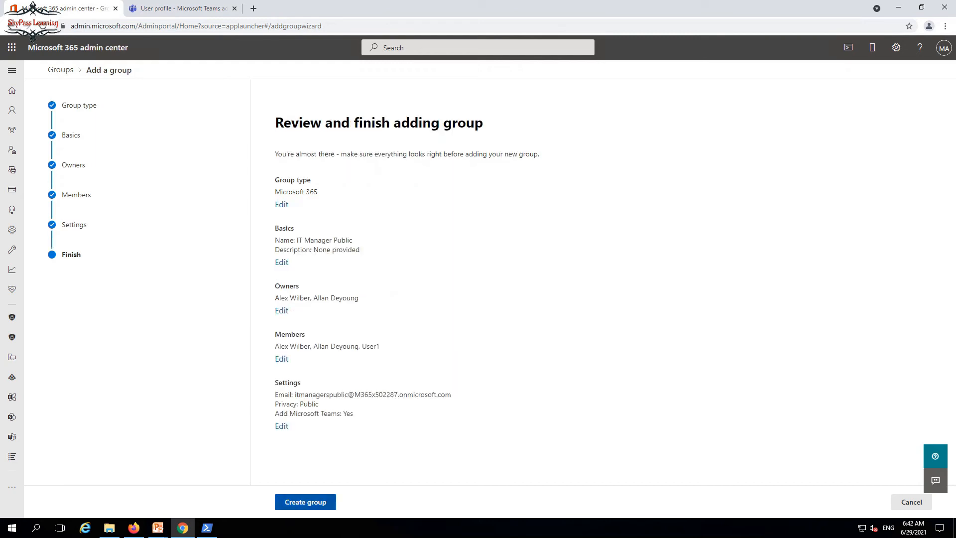
{"action": "left_click", "coordinate": [299, 502]}
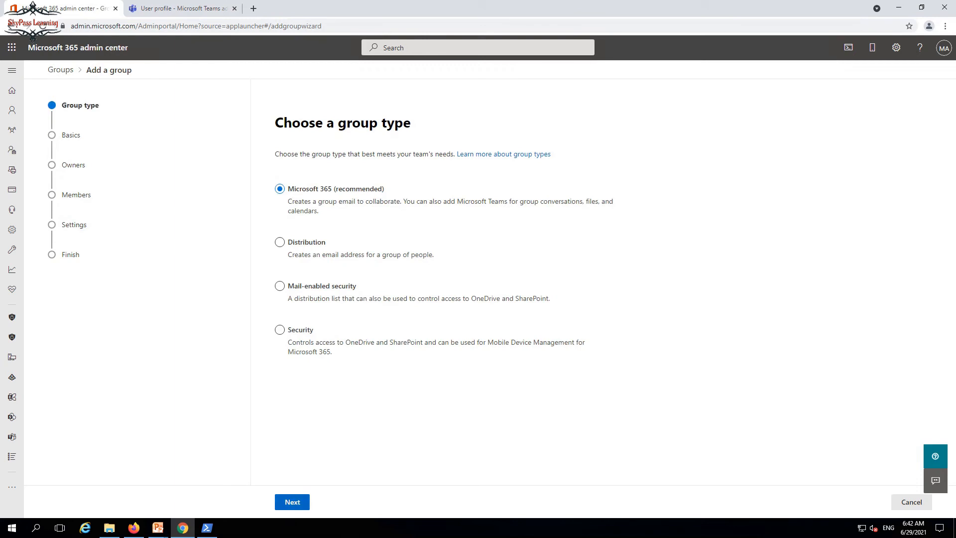
{"action": "mouse_move", "coordinate": [12, 110]}
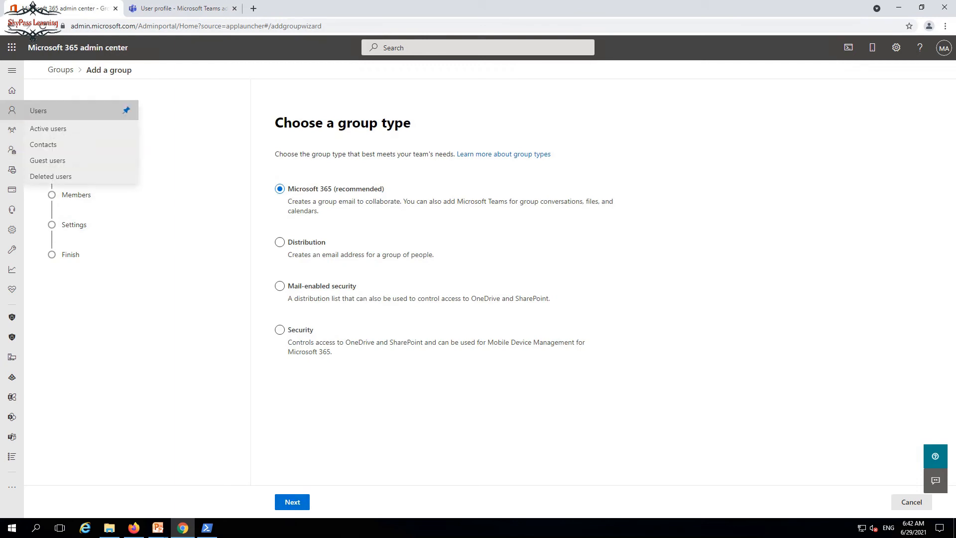
{"action": "left_click", "coordinate": [48, 129]}
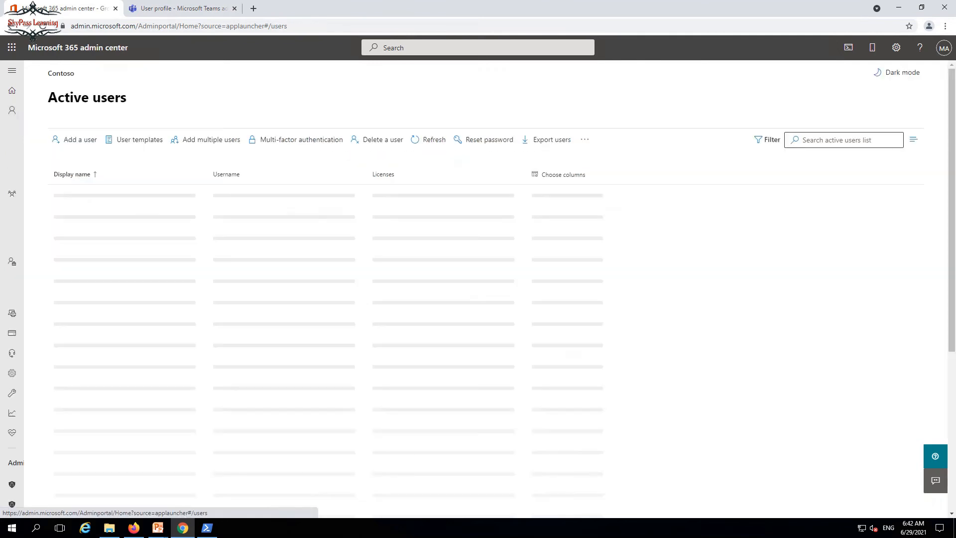
{"action": "left_click", "coordinate": [190, 139]}
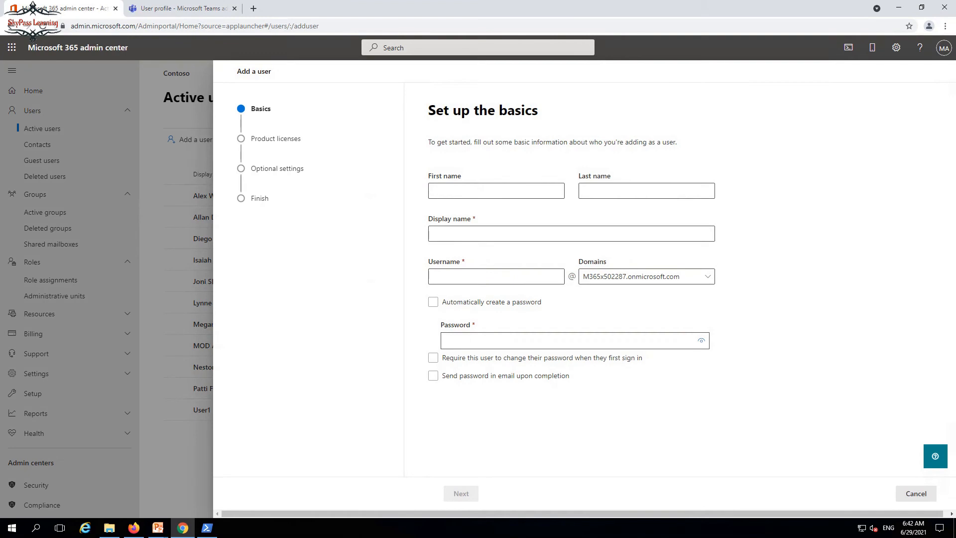
{"action": "left_click", "coordinate": [917, 493]}
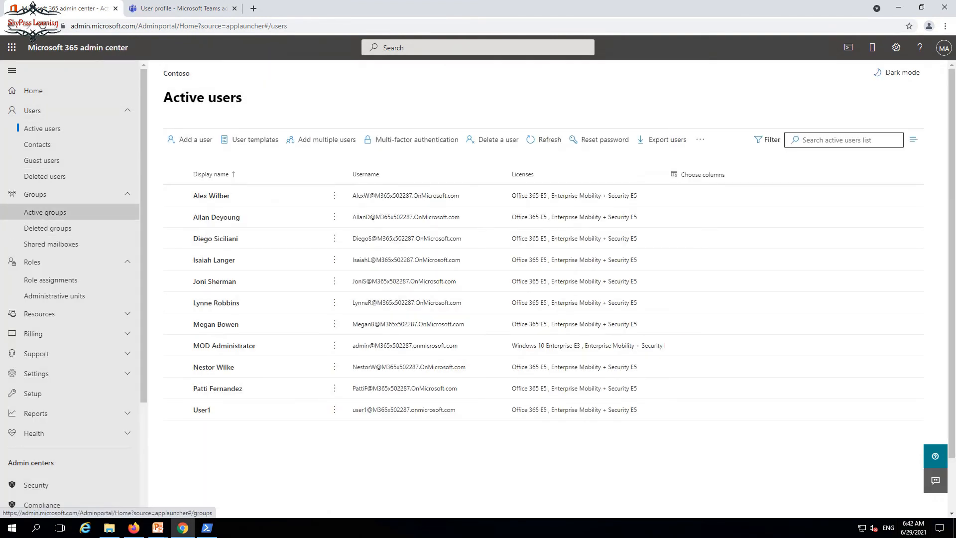
Start adding a Microsoft 365 group from the active groups list and name it IT Manager Private.
{"action": "left_click", "coordinate": [45, 212]}
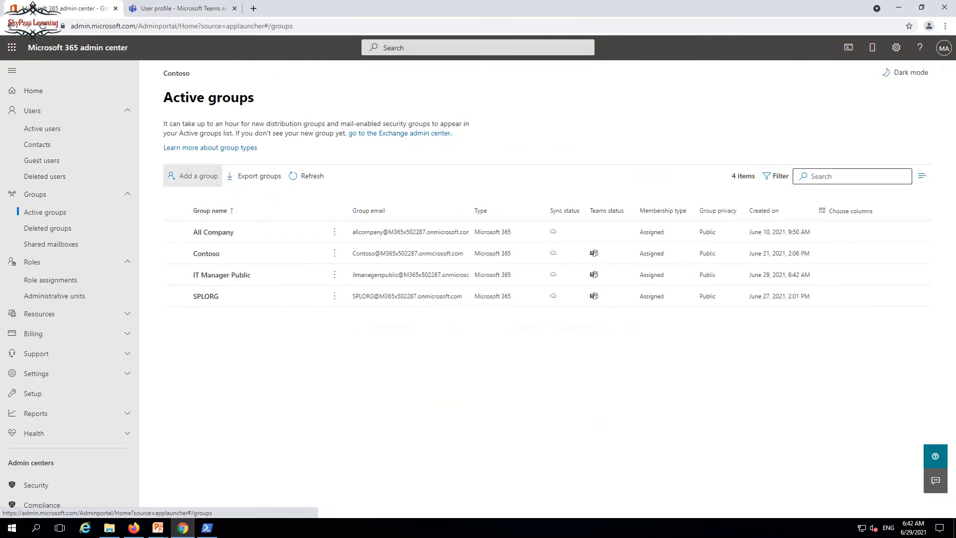
{"action": "left_click", "coordinate": [194, 176]}
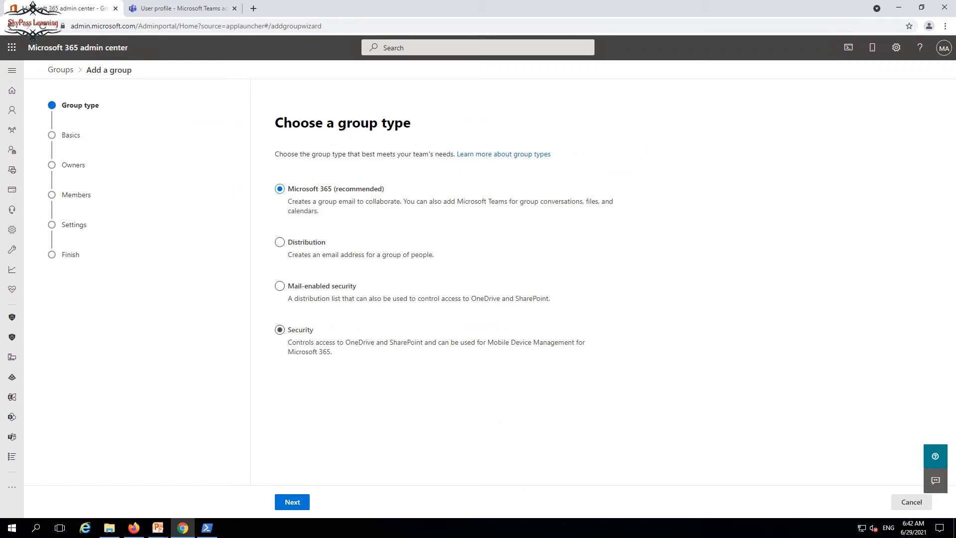
{"action": "left_click", "coordinate": [292, 502]}
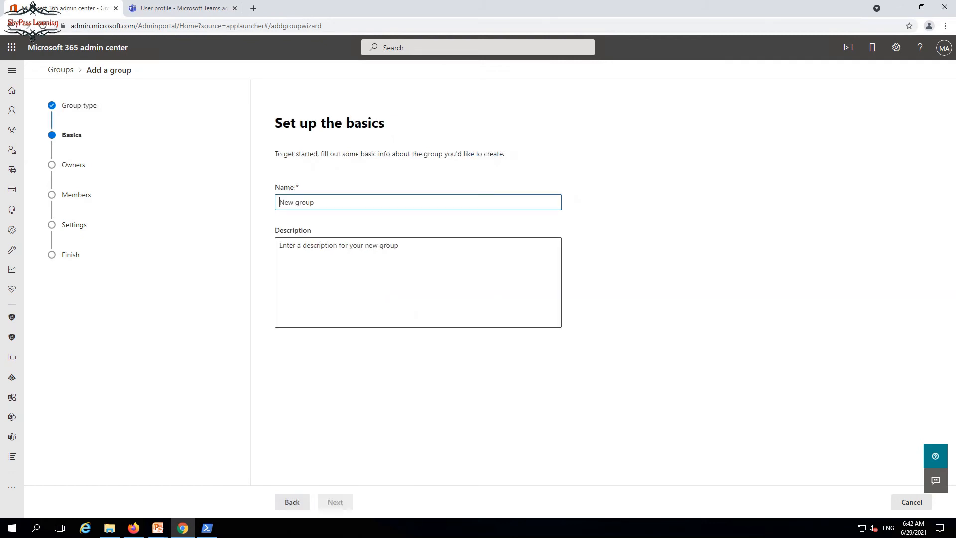
{"action": "type", "text": "IT Manager"}
{"action": "key", "text": "Return"}
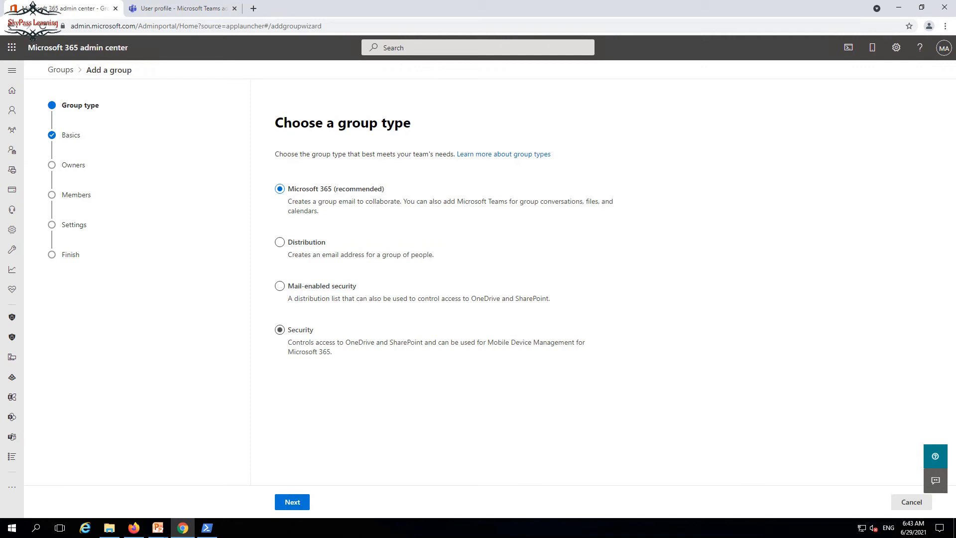
{"action": "left_click", "coordinate": [292, 502]}
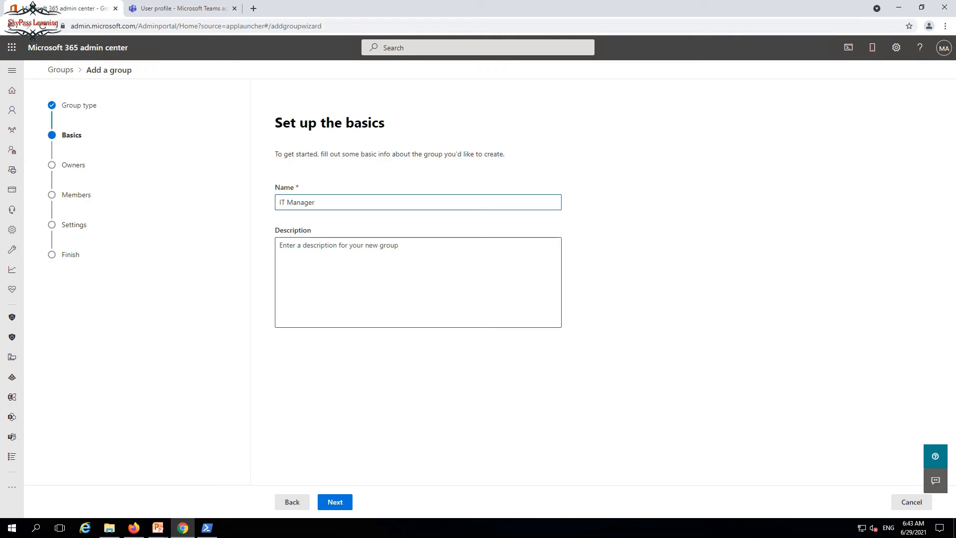
{"action": "type", "text": "Private"}
{"action": "left_click", "coordinate": [336, 502]}
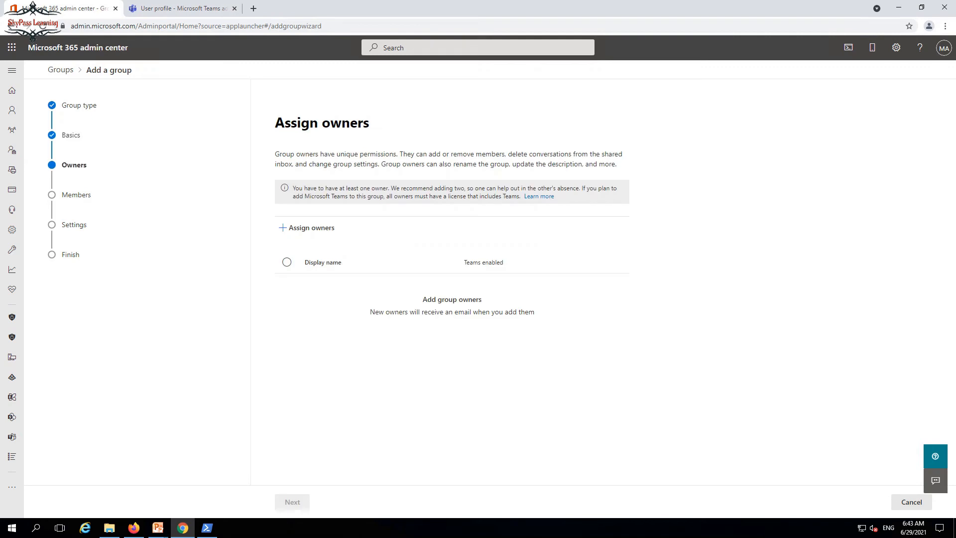
Assign the first two listed users as owners of the new group.
{"action": "left_click", "coordinate": [307, 228]}
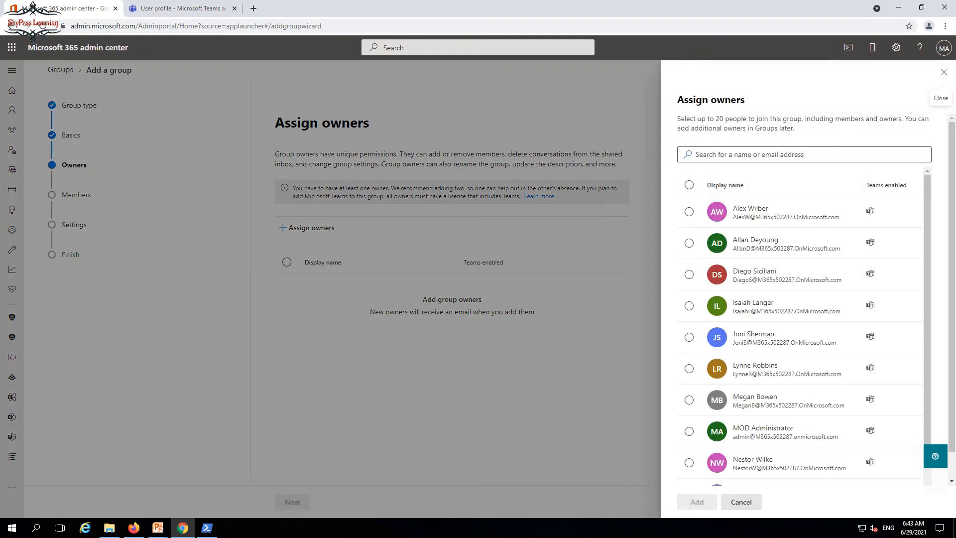
{"action": "left_click", "coordinate": [690, 212]}
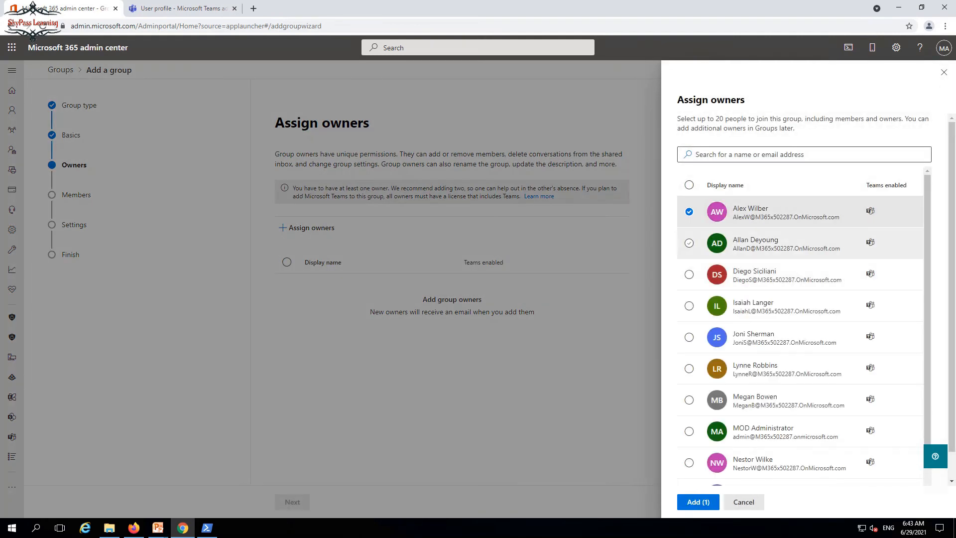
{"action": "left_click", "coordinate": [690, 243]}
{"action": "left_click", "coordinate": [698, 502]}
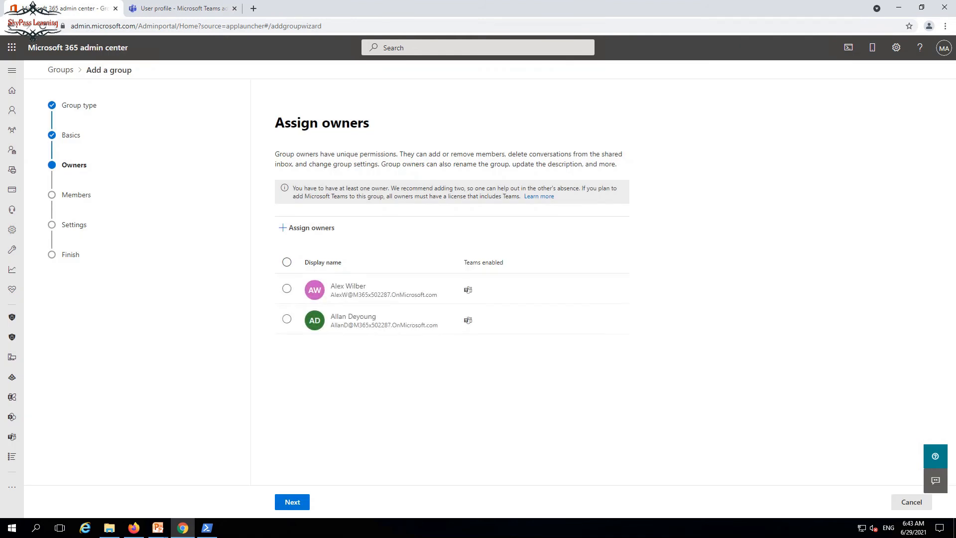
{"action": "left_click", "coordinate": [293, 502]}
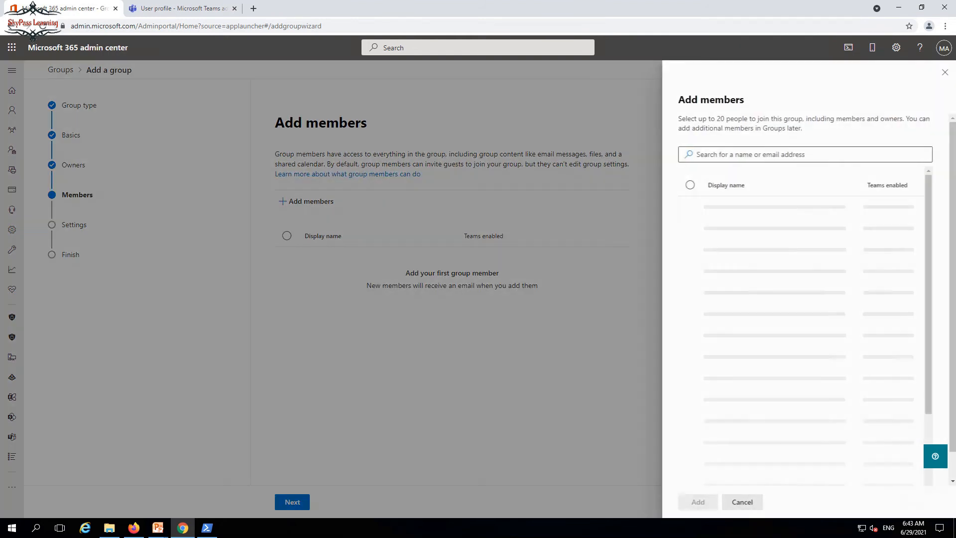
Add the first listed user as a member of the new group.
{"action": "left_click", "coordinate": [306, 202]}
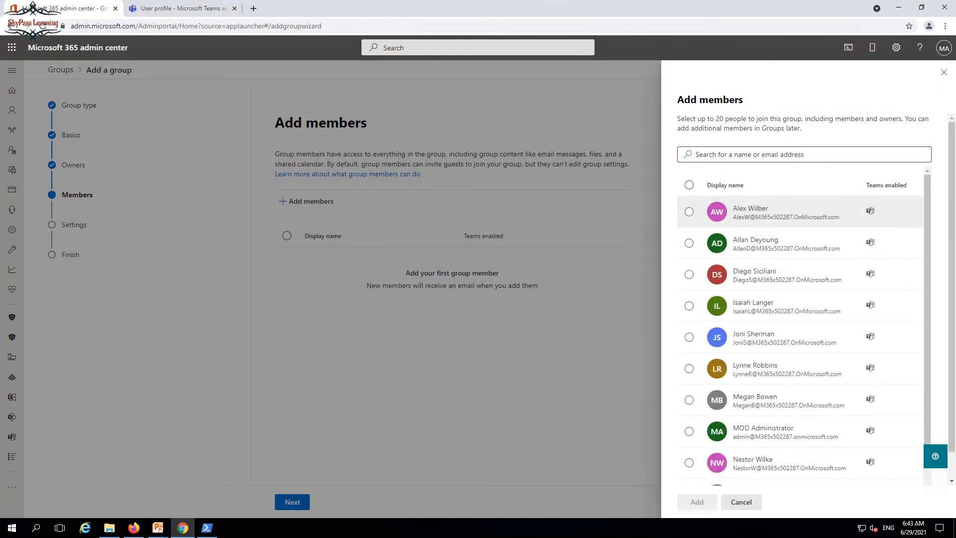
{"action": "left_click", "coordinate": [690, 211]}
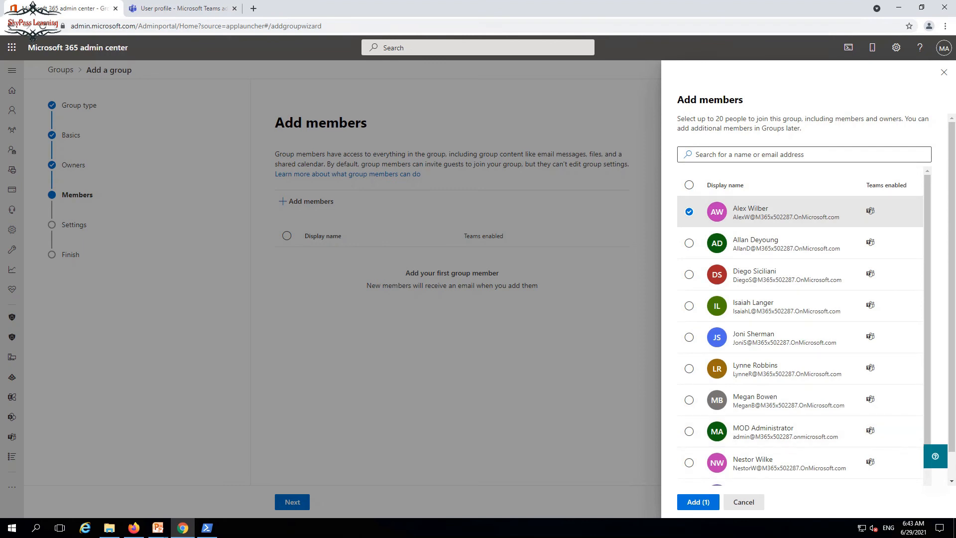
{"action": "left_click", "coordinate": [698, 502]}
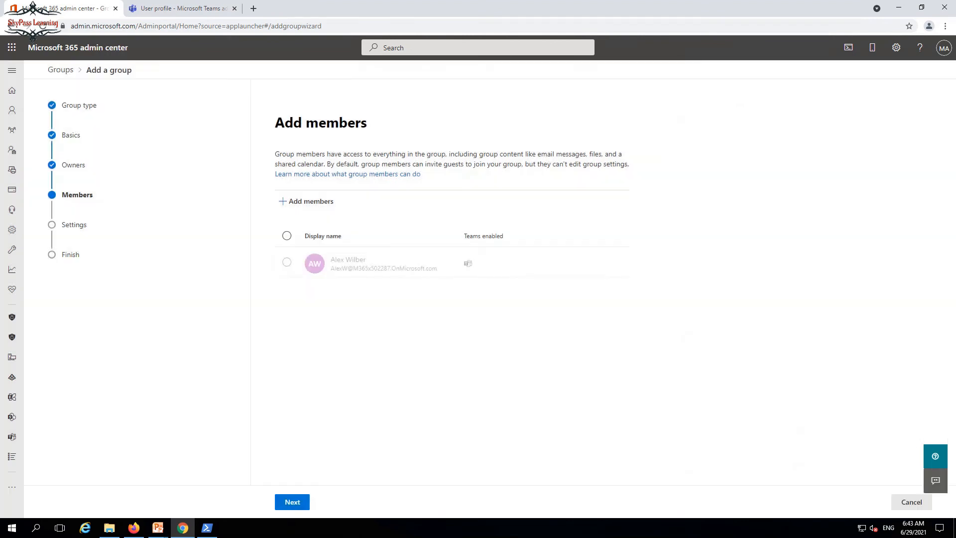
{"action": "left_click", "coordinate": [292, 502]}
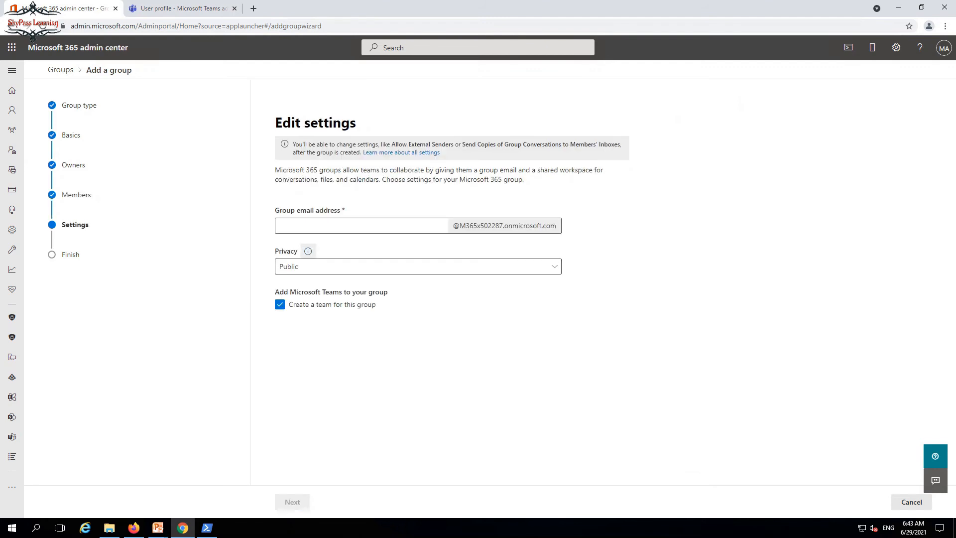
Set the group's email alias to itmanagerprivate and its privacy to Private, keep team creation enabled, and create the group.
{"action": "left_click", "coordinate": [310, 226]}
{"action": "type", "text": "itmanag"}
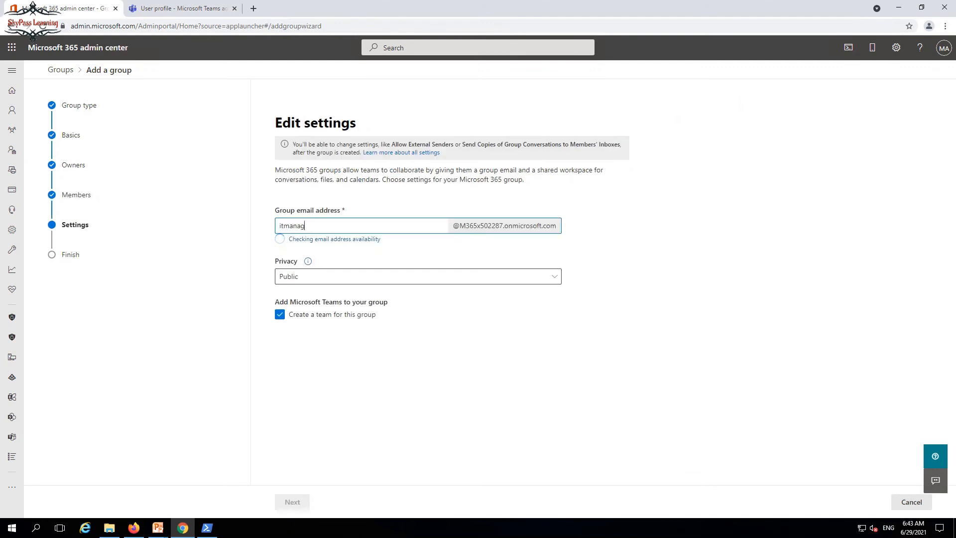
{"action": "type", "text": "erprivate"}
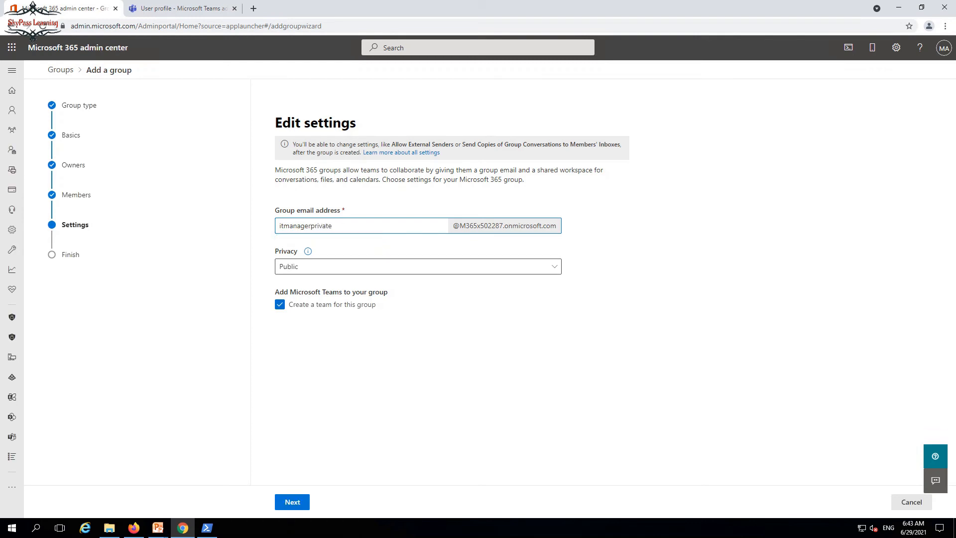
{"action": "left_click", "coordinate": [319, 268]}
{"action": "left_click", "coordinate": [318, 300]}
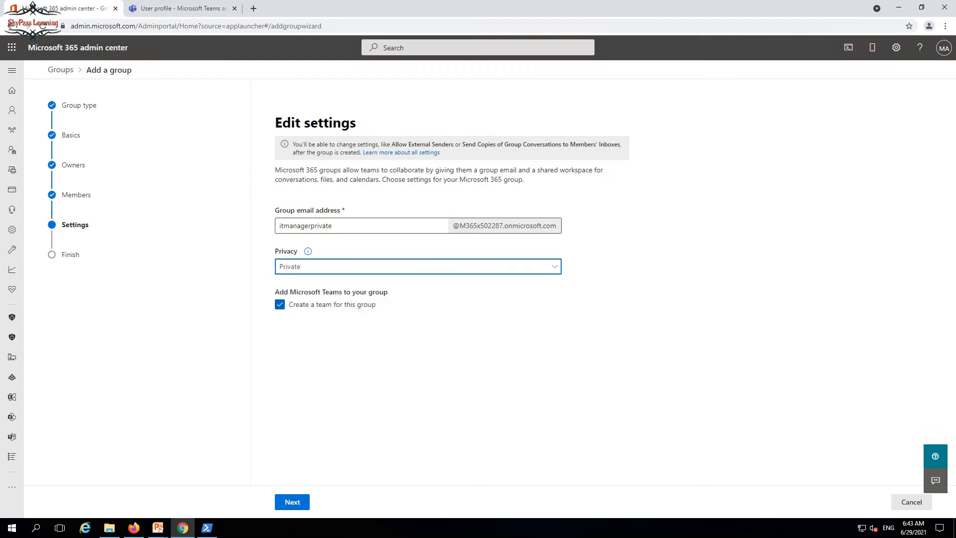
{"action": "left_click", "coordinate": [292, 502]}
{"action": "left_click", "coordinate": [293, 502]}
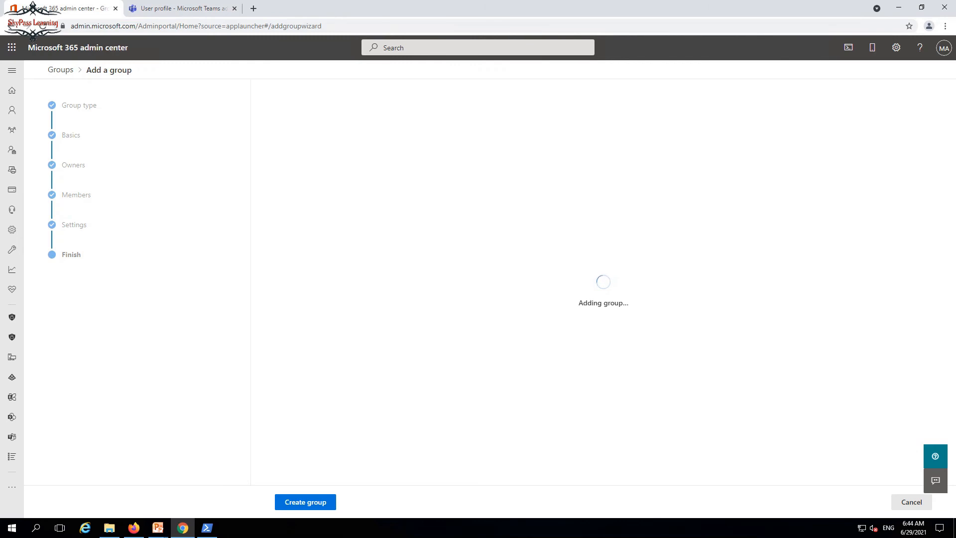
{"action": "left_click", "coordinate": [109, 527]}
{"action": "left_click", "coordinate": [240, 175]}
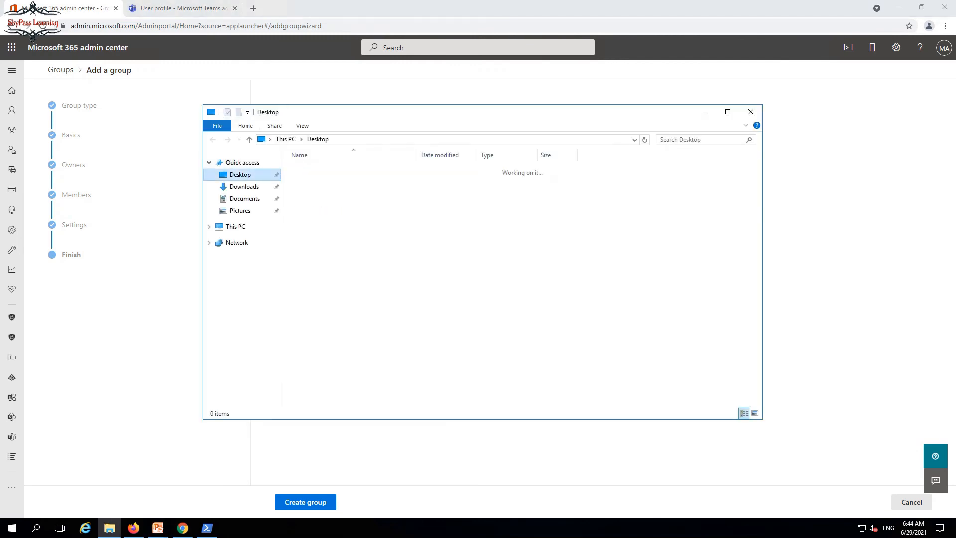
{"action": "double_click", "coordinate": [310, 170]}
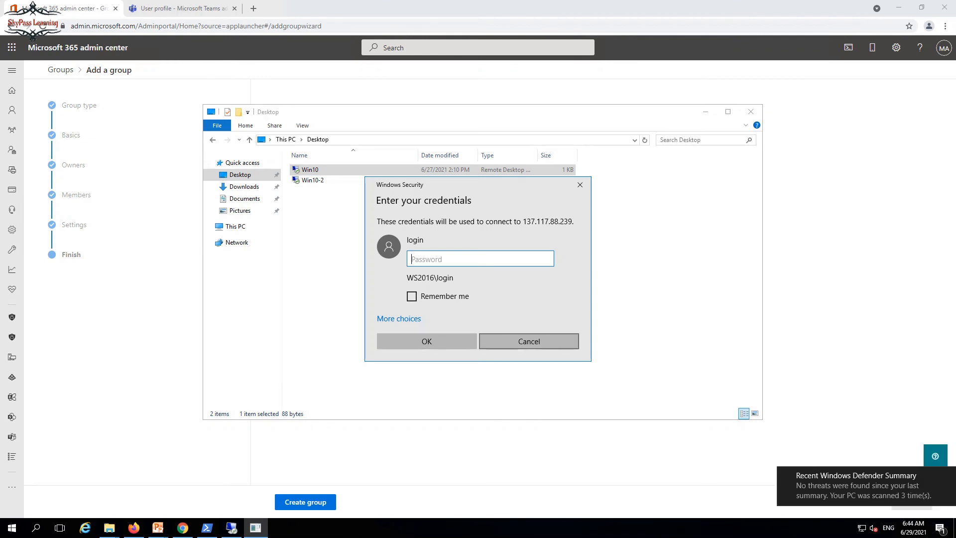
{"action": "mouse_move", "coordinate": [12, 210]}
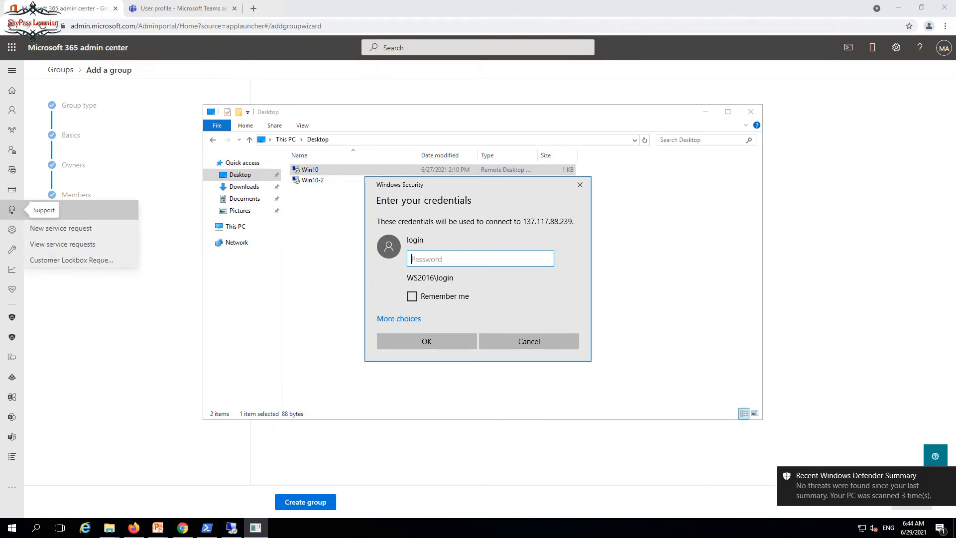
{"action": "left_click", "coordinate": [528, 341]}
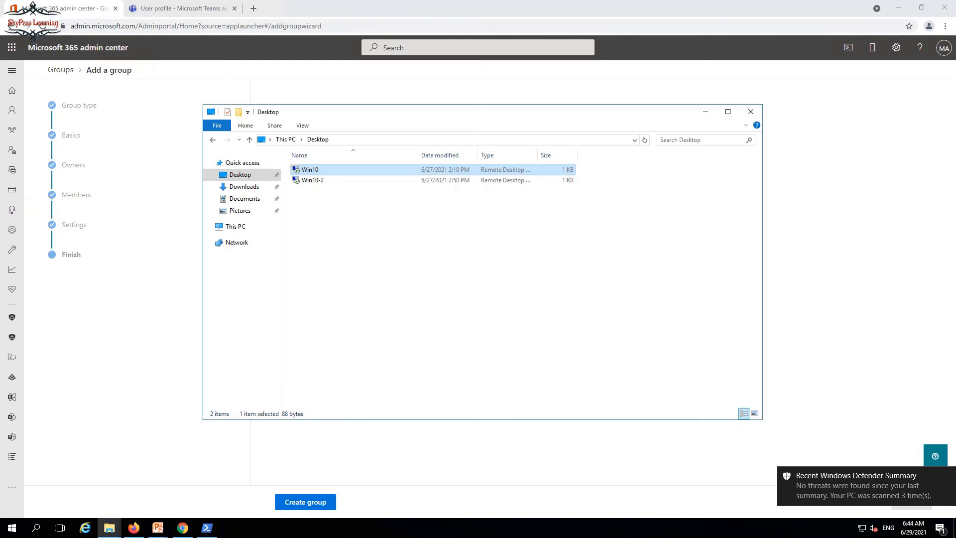
{"action": "left_click", "coordinate": [705, 112]}
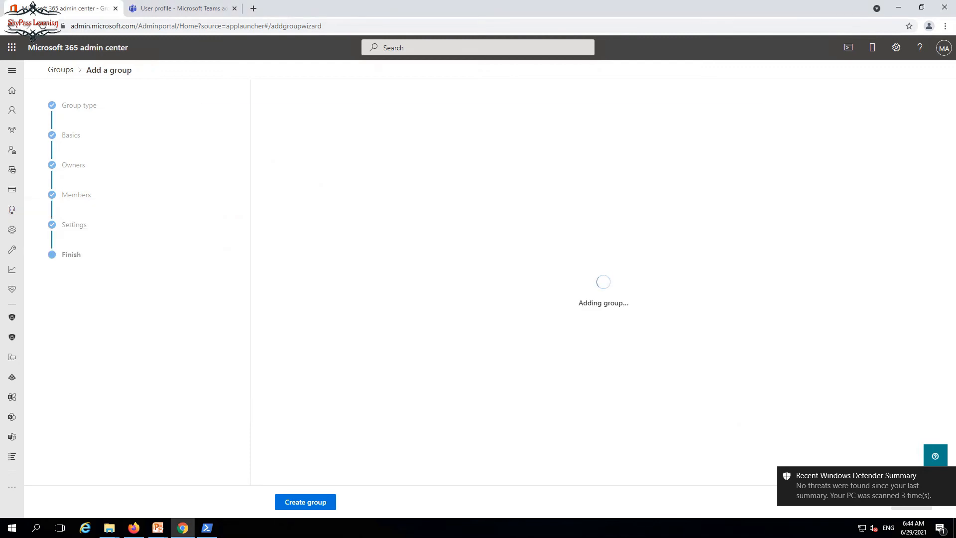
Close the finished group wizard and open Microsoft Teams in the Win10 remote desktop session.
{"action": "mouse_move", "coordinate": [12, 249]}
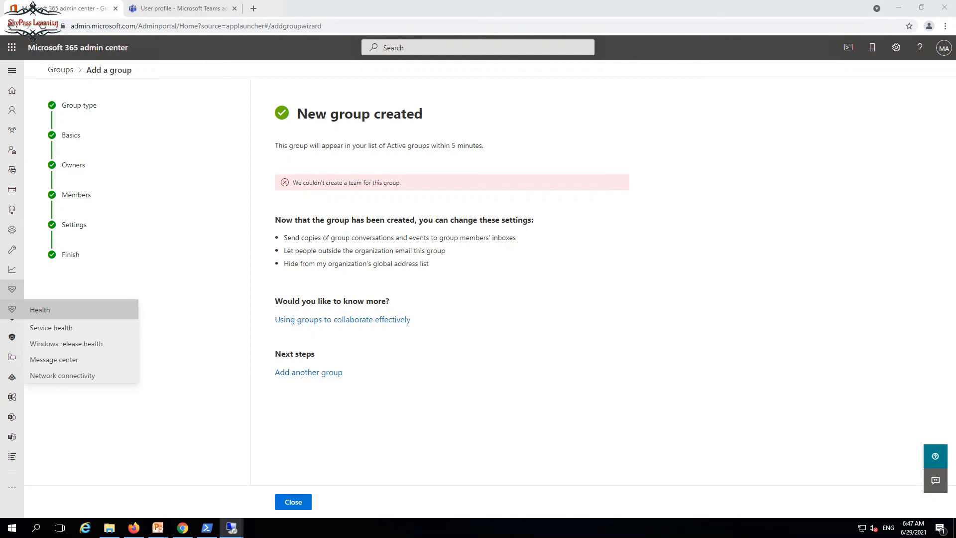
{"action": "left_click", "coordinate": [293, 502]}
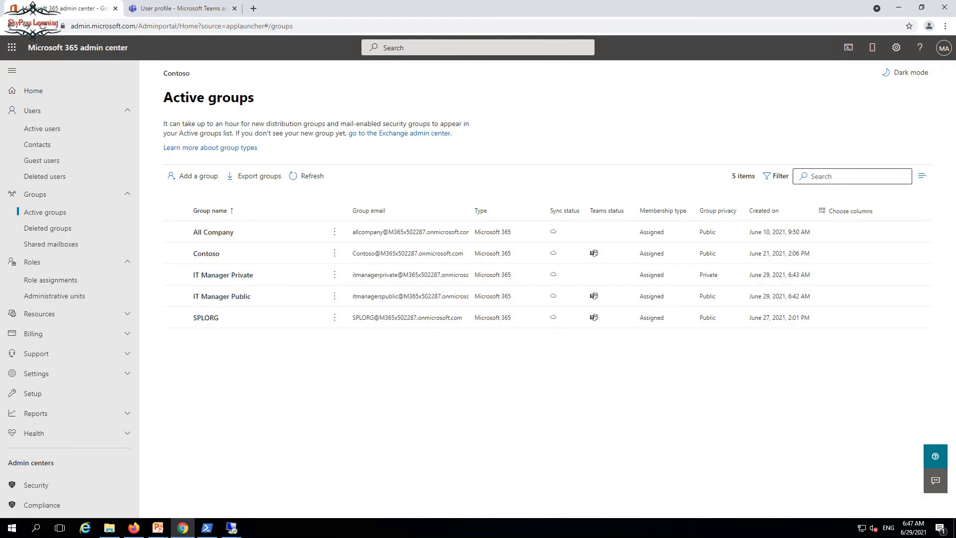
{"action": "left_click", "coordinate": [232, 528]}
{"action": "left_click", "coordinate": [179, 485]}
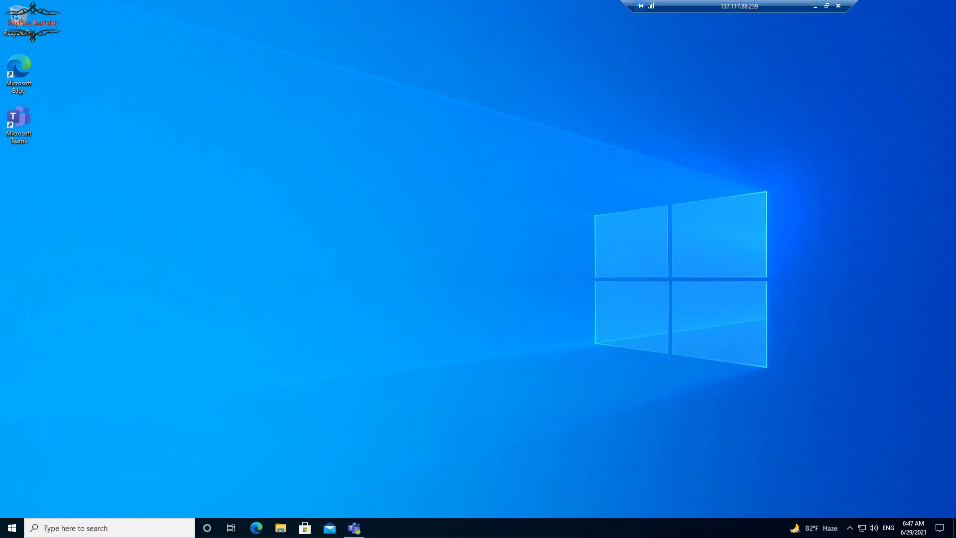
{"action": "double_click", "coordinate": [19, 122]}
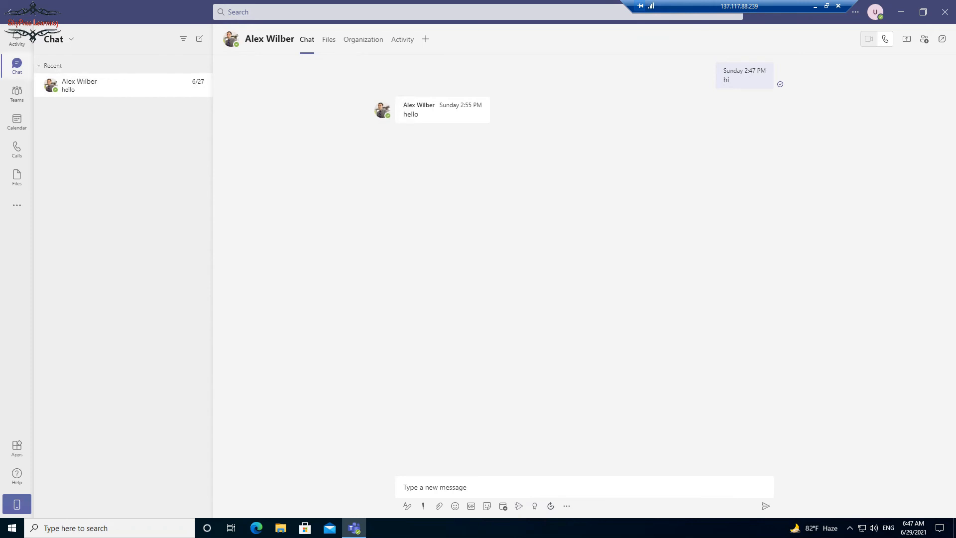
Check the teams list and the IT Manager Public team's channels in Teams, and leave the Win10 remote session.
{"action": "left_click", "coordinate": [17, 93]}
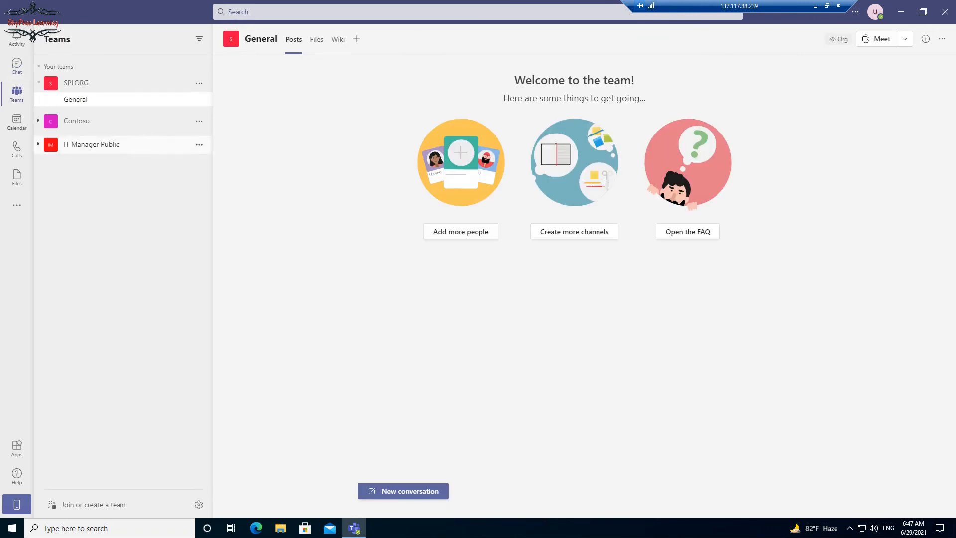
{"action": "left_click", "coordinate": [92, 145]}
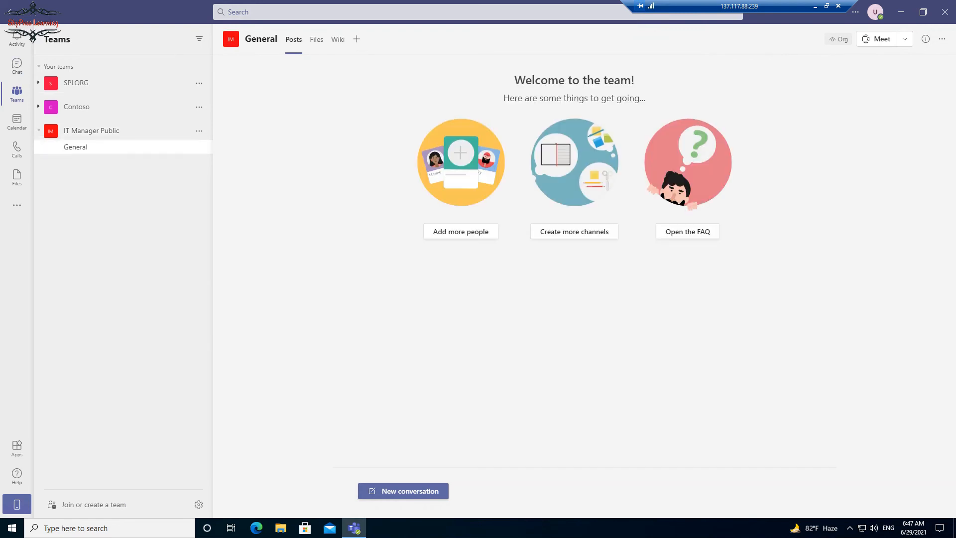
{"action": "left_click", "coordinate": [92, 131]}
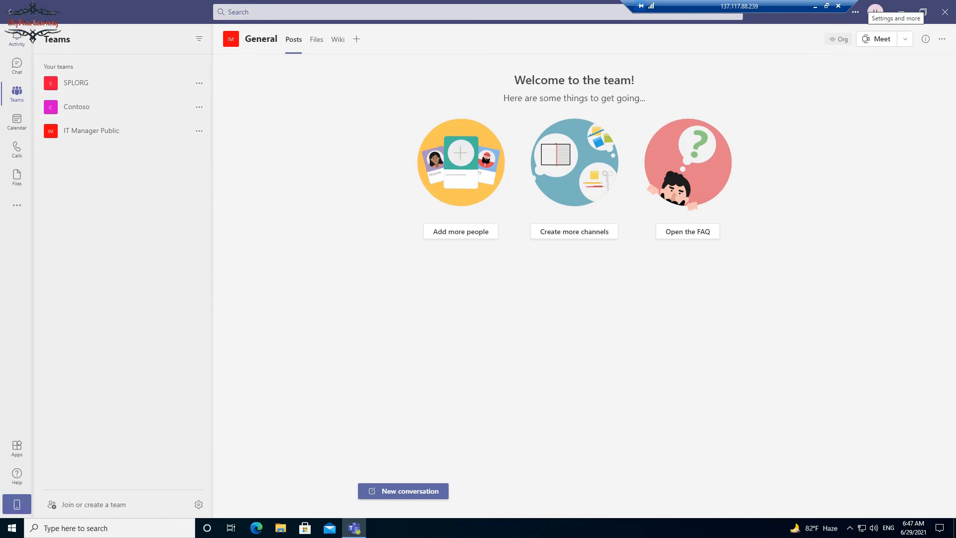
{"action": "left_click", "coordinate": [815, 6]}
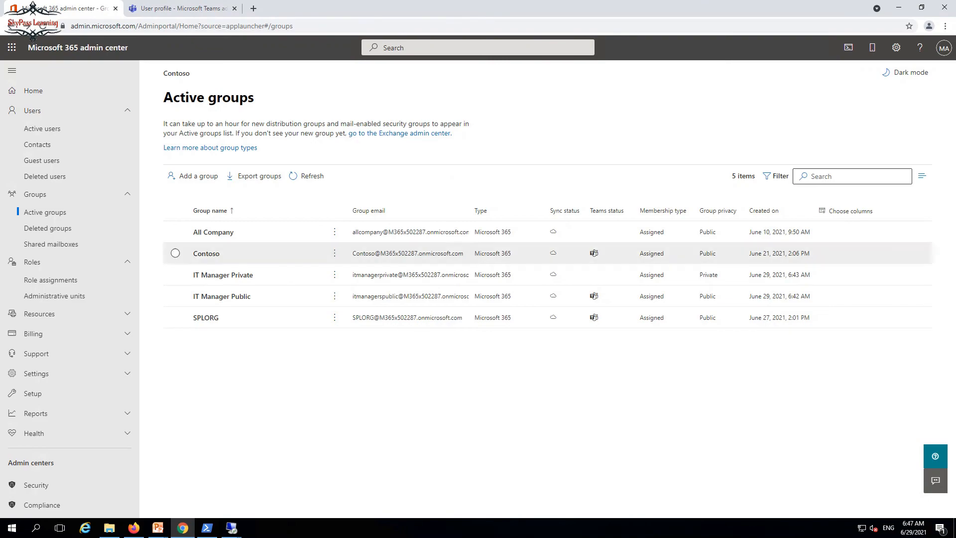
Switch to the Win10-2 remote session and check the Teams activity feed and teams list for the new groups.
{"action": "mouse_move", "coordinate": [232, 528]}
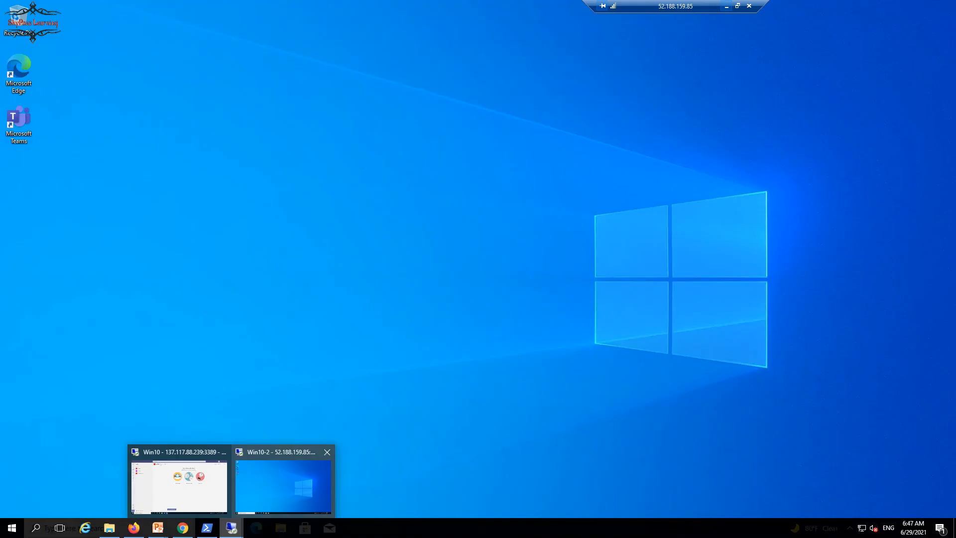
{"action": "left_click", "coordinate": [282, 481]}
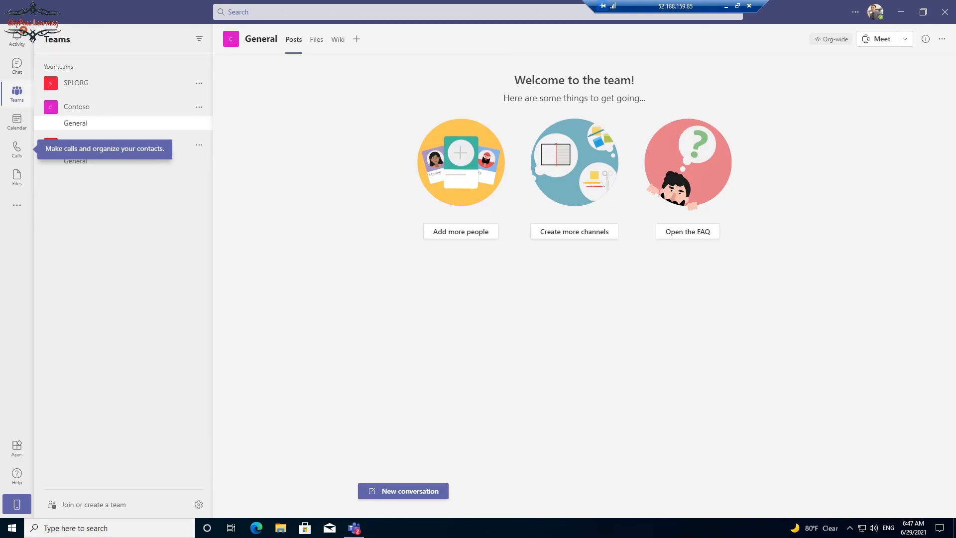
{"action": "left_click", "coordinate": [17, 39]}
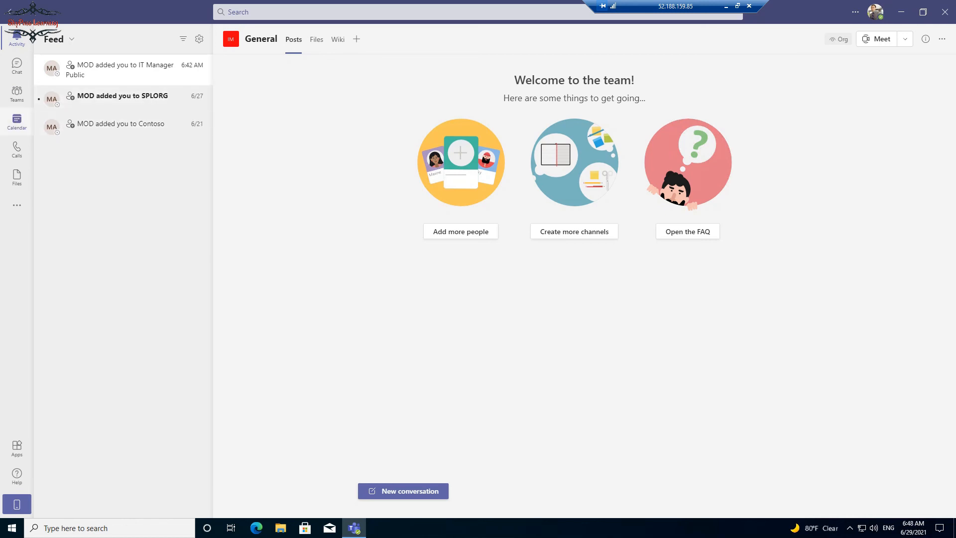
{"action": "left_click", "coordinate": [17, 92]}
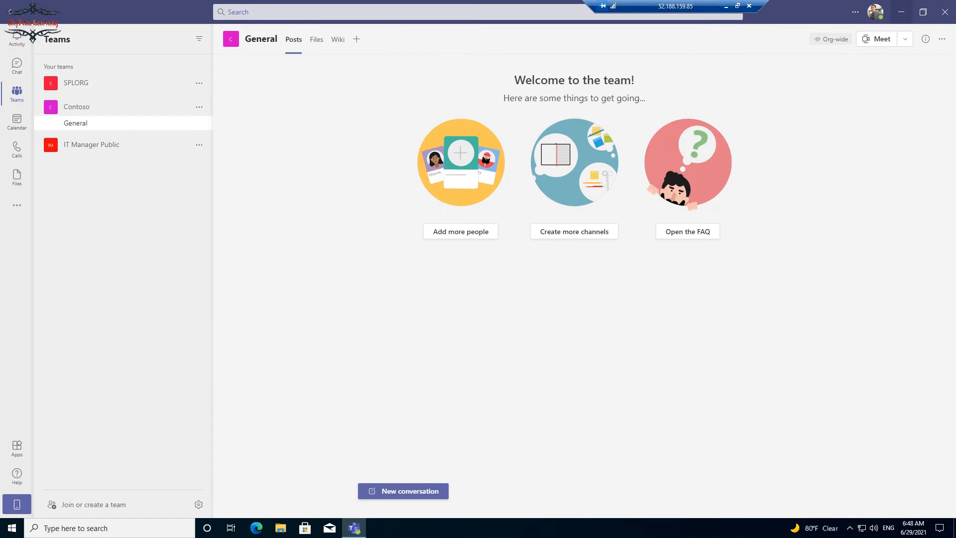
Check which account is signed in to Teams in the Win10-2 and Win10 remote sessions, and expand the IT Manager Public team in Win10.
{"action": "left_click", "coordinate": [876, 12]}
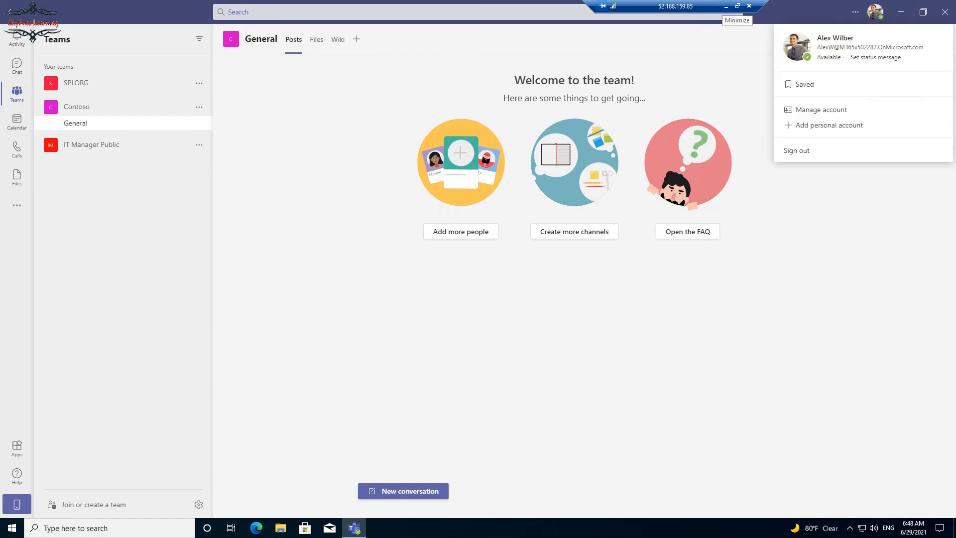
{"action": "left_click", "coordinate": [726, 6]}
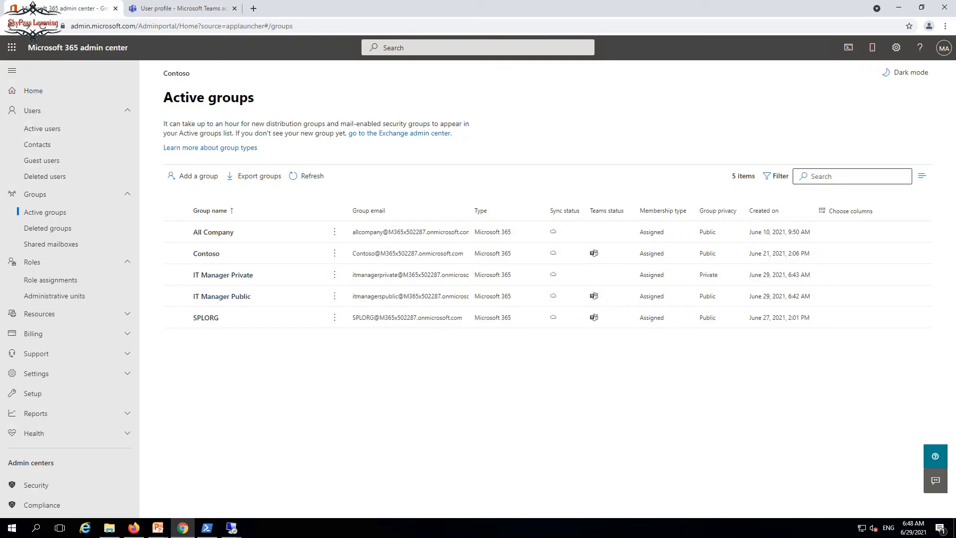
{"action": "mouse_move", "coordinate": [231, 528]}
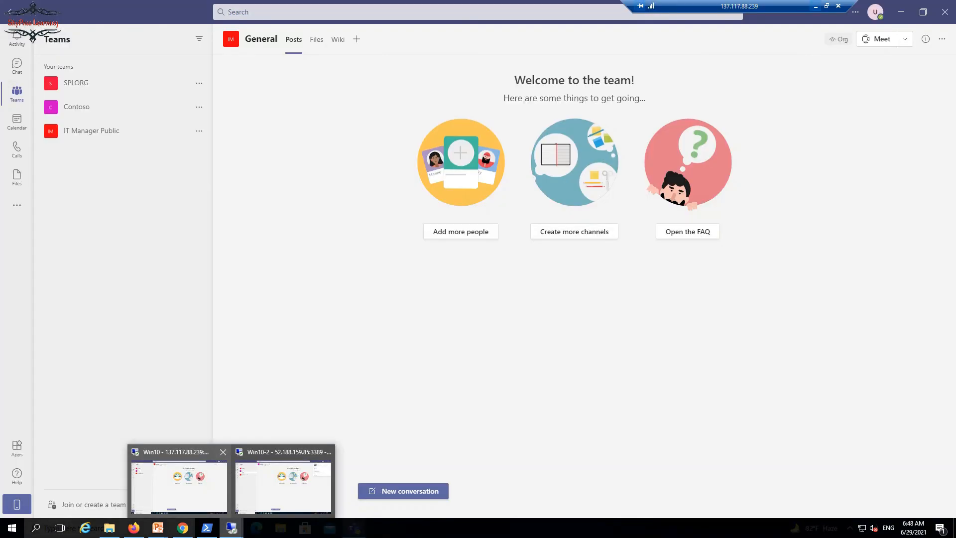
{"action": "left_click", "coordinate": [179, 485]}
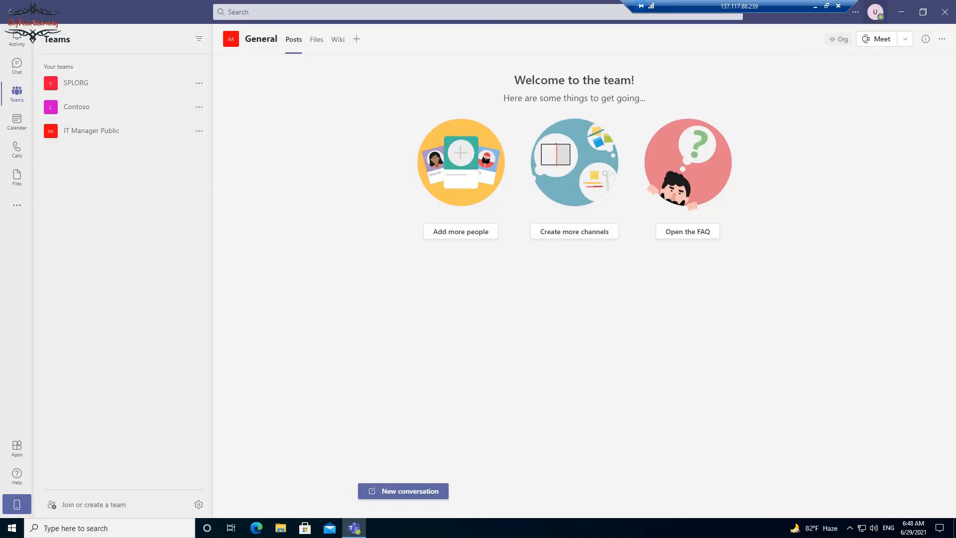
{"action": "left_click", "coordinate": [876, 12]}
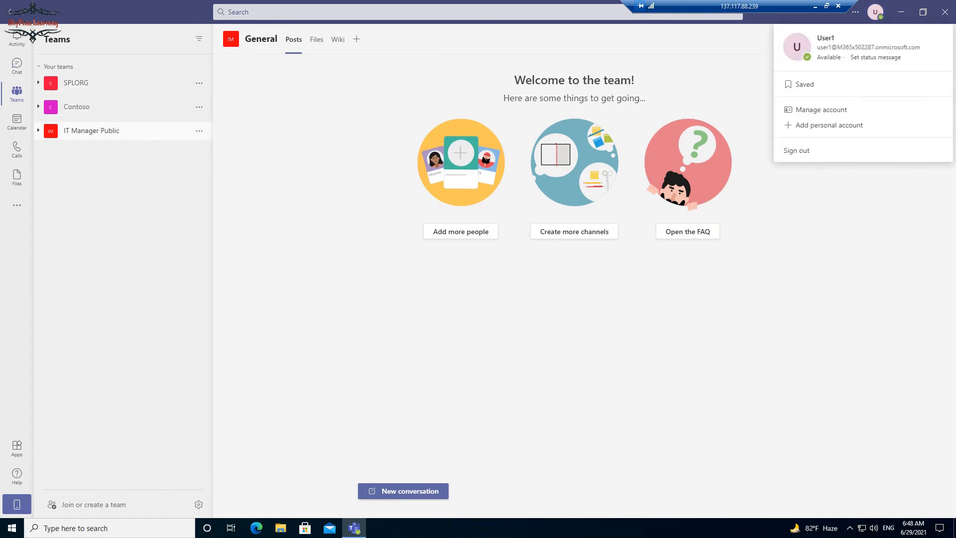
{"action": "left_click", "coordinate": [92, 130]}
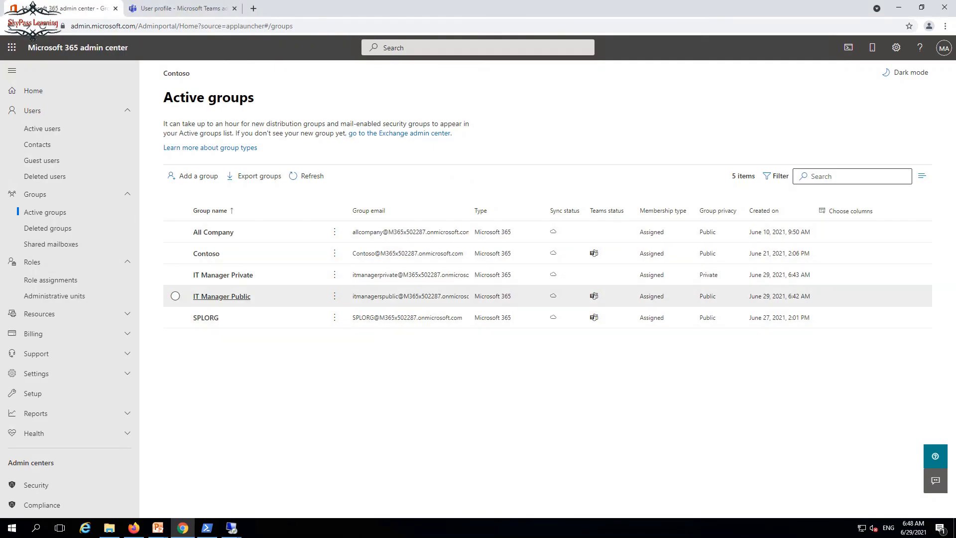
Open the IT Manager Private group in the Microsoft 365 admin center and create a Microsoft Teams team for it.
{"action": "left_click", "coordinate": [223, 275]}
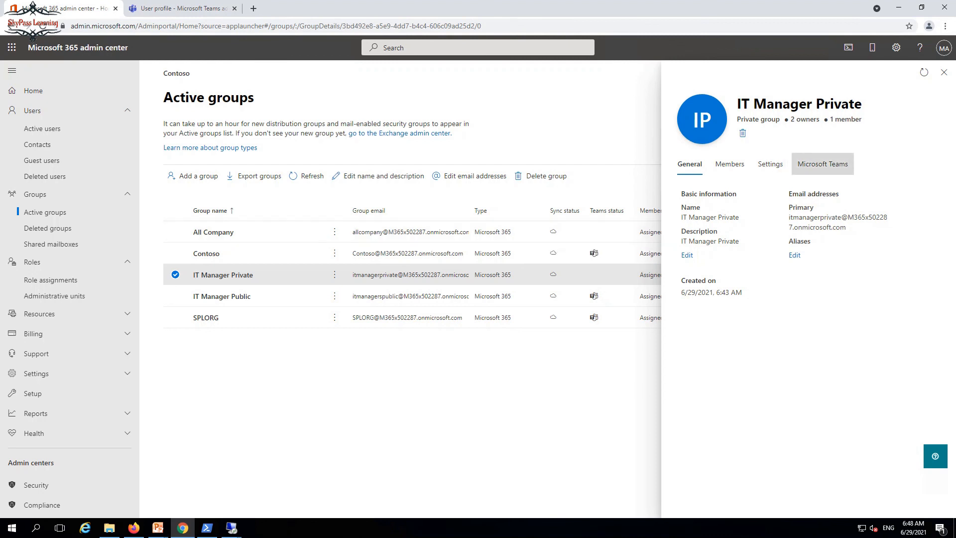
{"action": "left_click", "coordinate": [823, 163]}
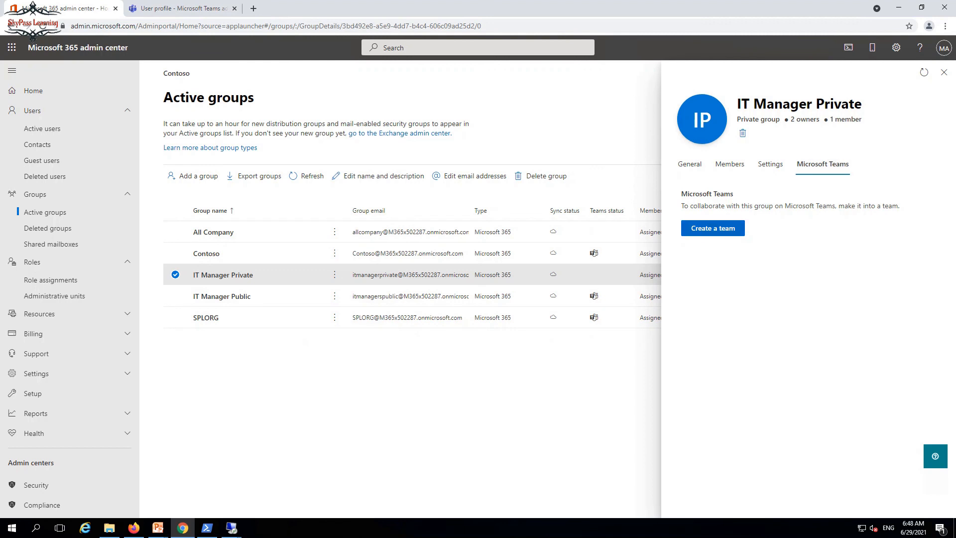
{"action": "left_click", "coordinate": [713, 228]}
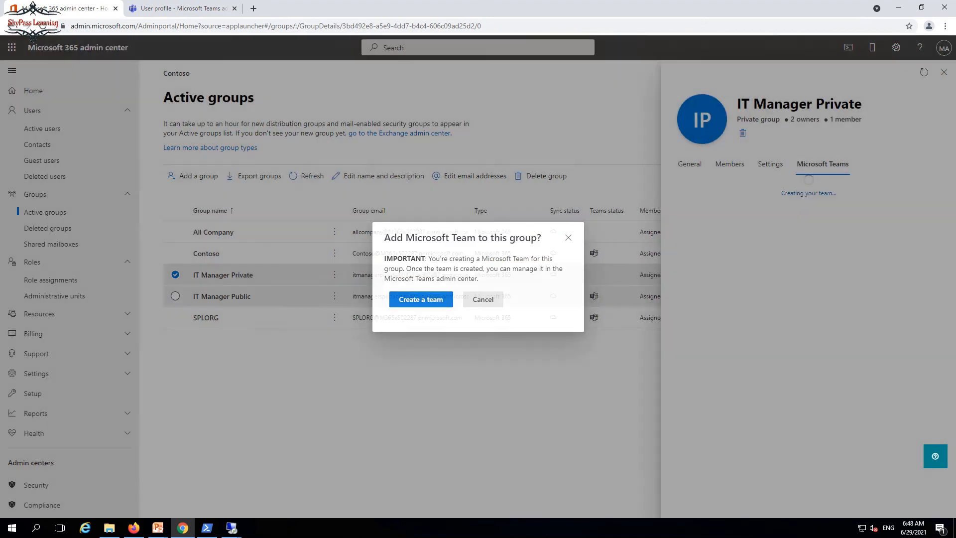
{"action": "left_click", "coordinate": [447, 301]}
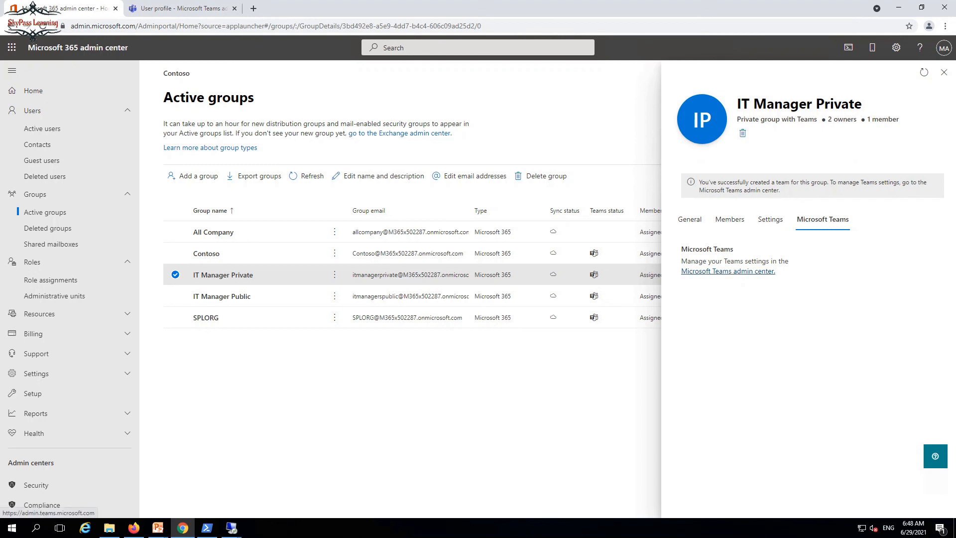
Visit the Microsoft Teams admin center from the group details, and return to review the IT Manager Private group's owners and members.
{"action": "left_click", "coordinate": [728, 271]}
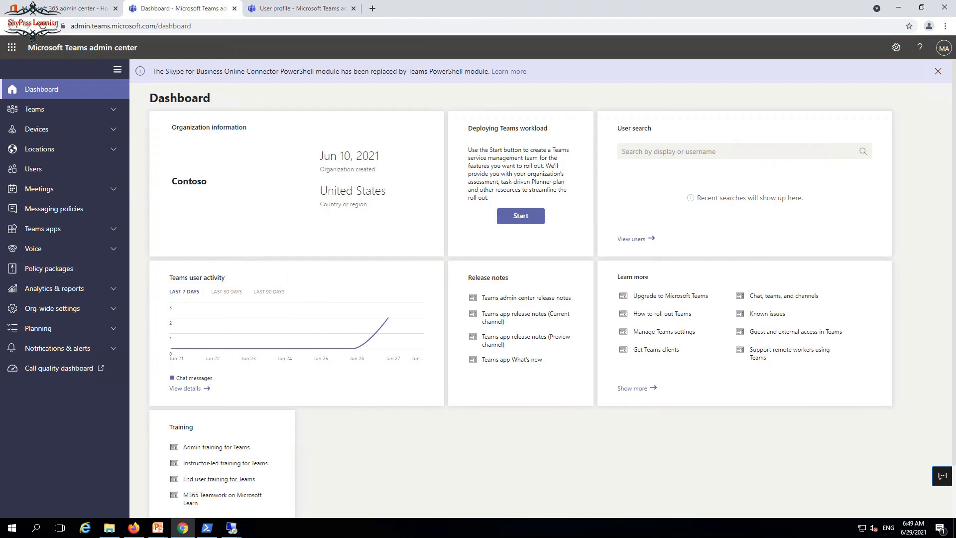
{"action": "mouse_move", "coordinate": [232, 527]}
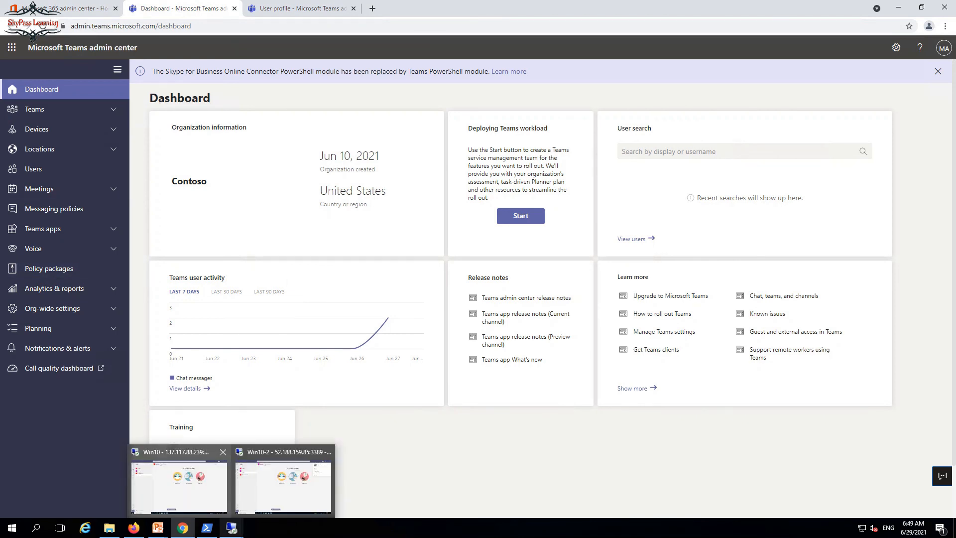
{"action": "left_click", "coordinate": [69, 9]}
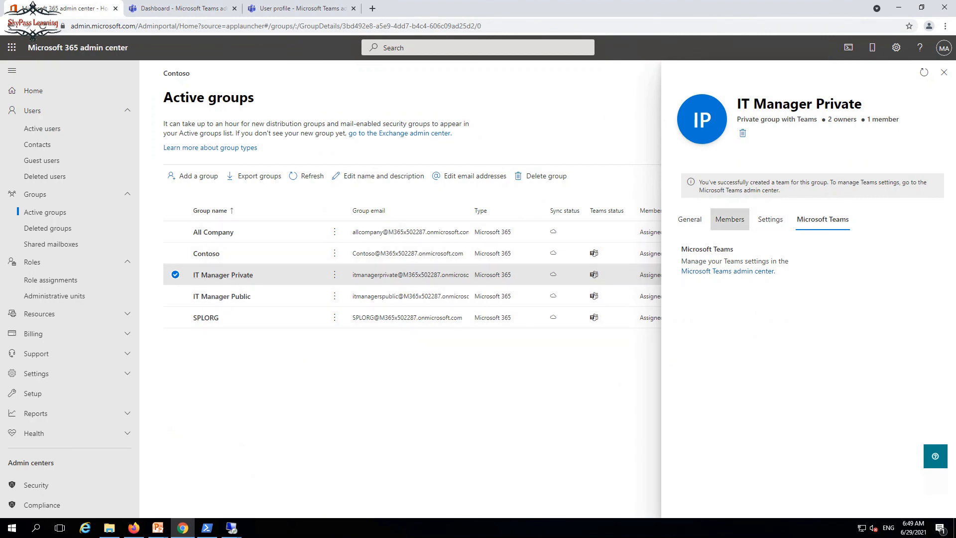
{"action": "left_click", "coordinate": [729, 219]}
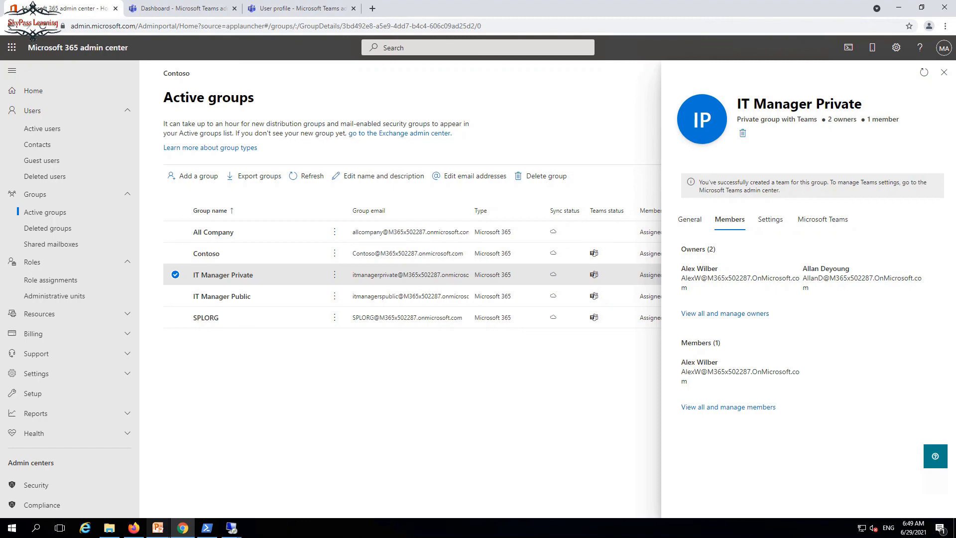
Check the Teams activity feed and the IT Manager Private and IT Manager Public teams in the Win10-2 session, and minimize that session.
{"action": "mouse_move", "coordinate": [232, 528]}
{"action": "left_click", "coordinate": [180, 478]}
{"action": "left_click", "coordinate": [232, 528]}
{"action": "left_click", "coordinate": [279, 482]}
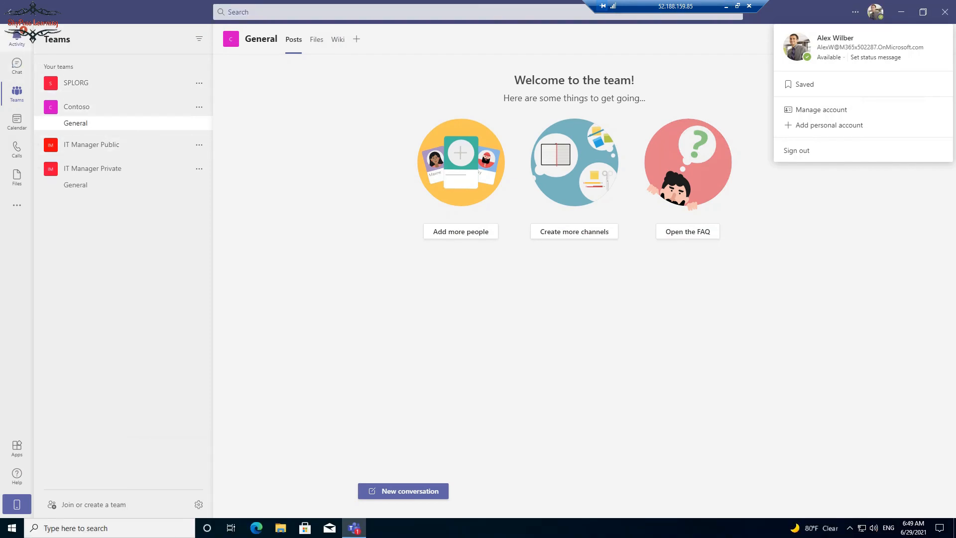
{"action": "left_click", "coordinate": [17, 39]}
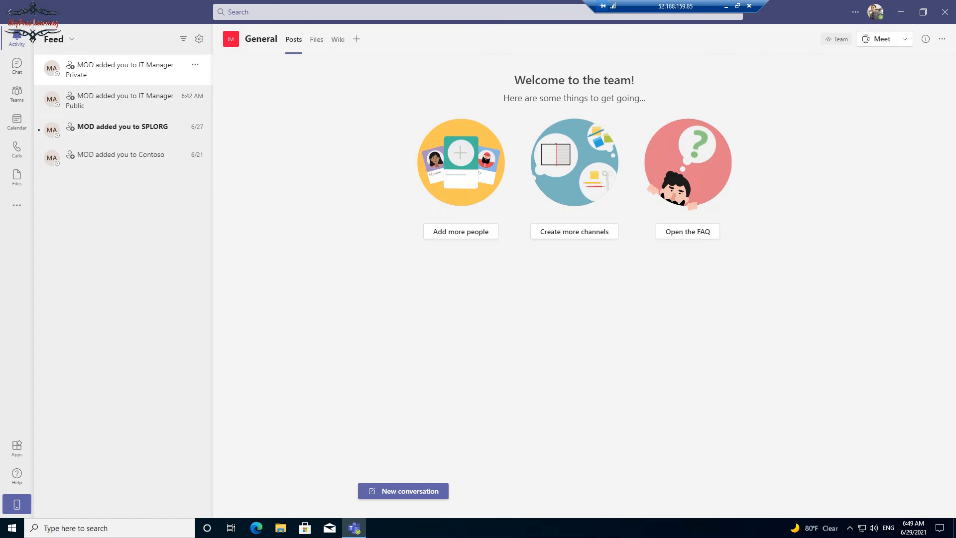
{"action": "left_click", "coordinate": [17, 93]}
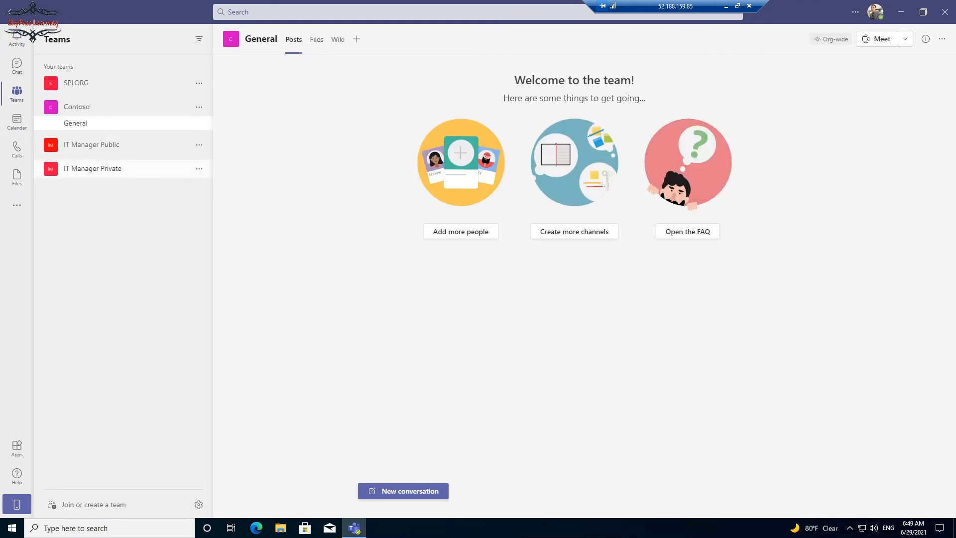
{"action": "left_click", "coordinate": [92, 168]}
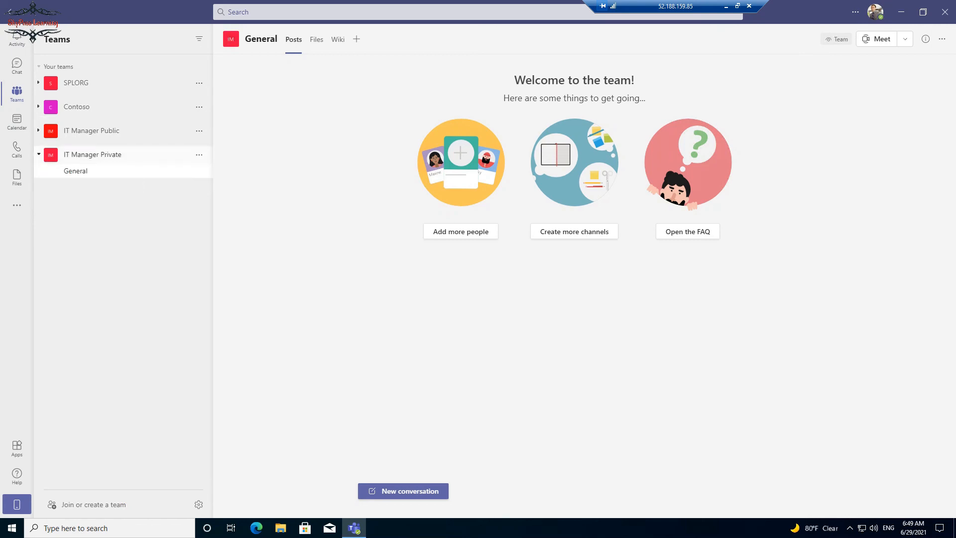
{"action": "left_click", "coordinate": [92, 131]}
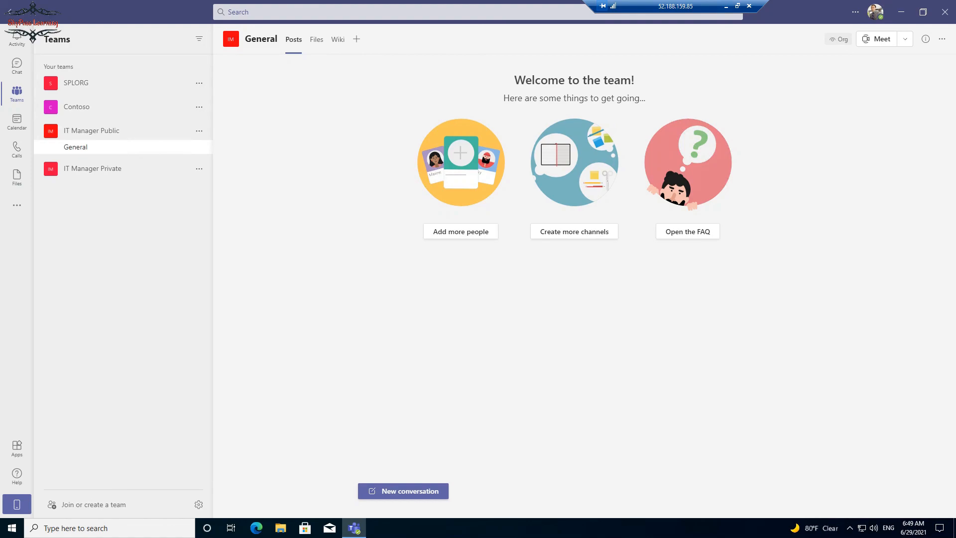
{"action": "left_click", "coordinate": [726, 7]}
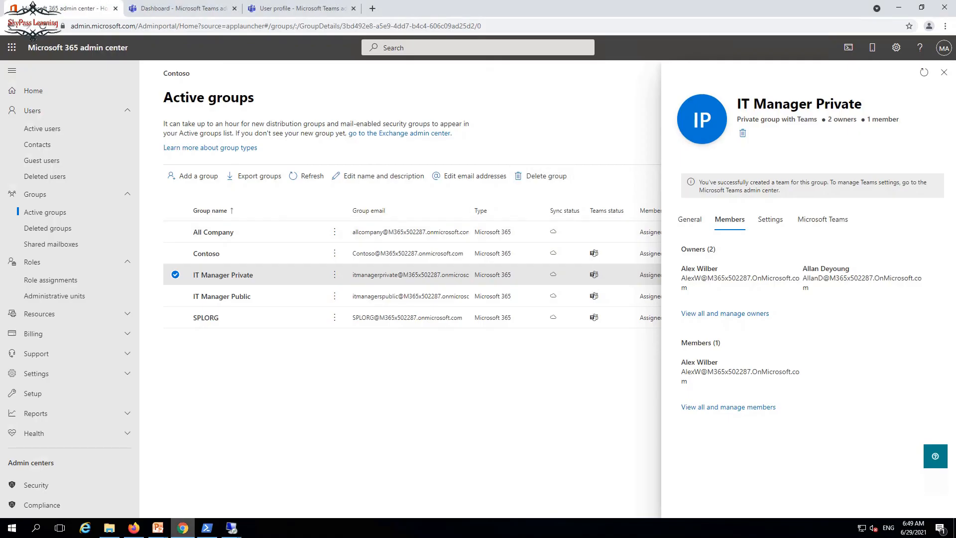
Post the message "test" in the IT Manager Public team's General channel from the Win10 remote session.
{"action": "mouse_move", "coordinate": [232, 528]}
{"action": "left_click", "coordinate": [180, 481]}
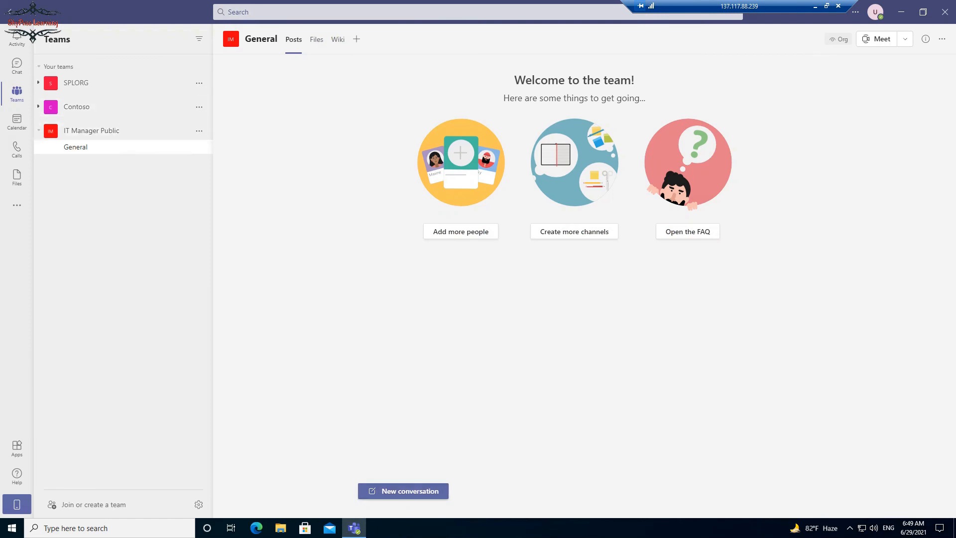
{"action": "left_click", "coordinate": [403, 491]}
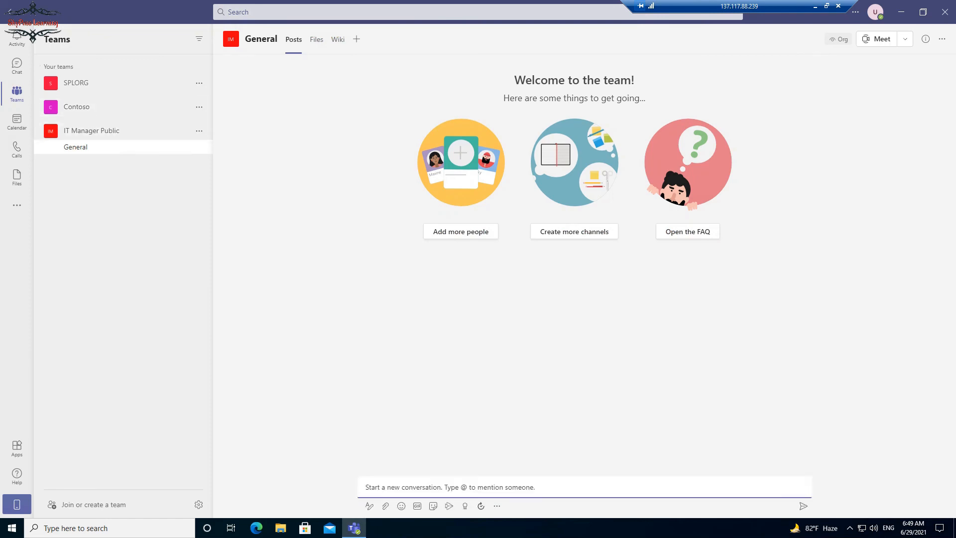
{"action": "type", "text": "test"}
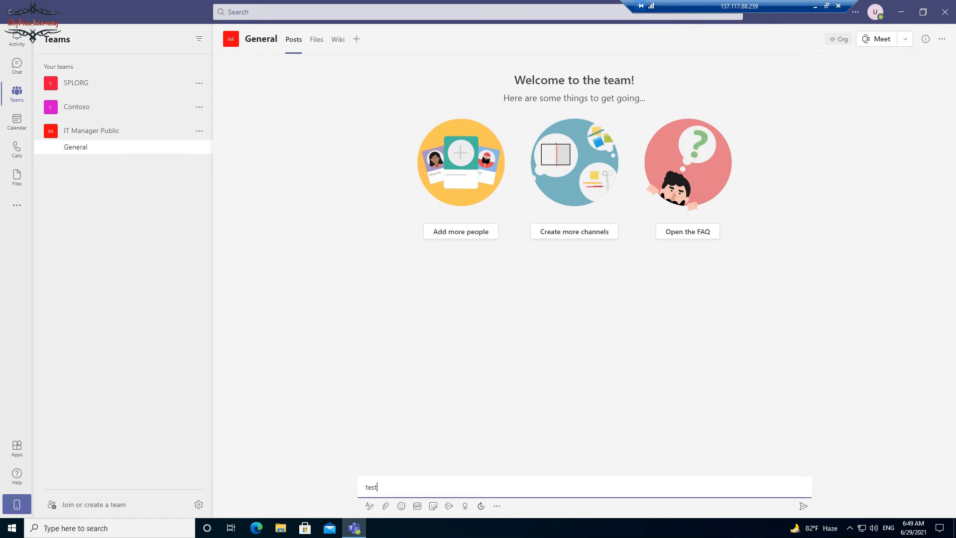
{"action": "key", "text": "Return"}
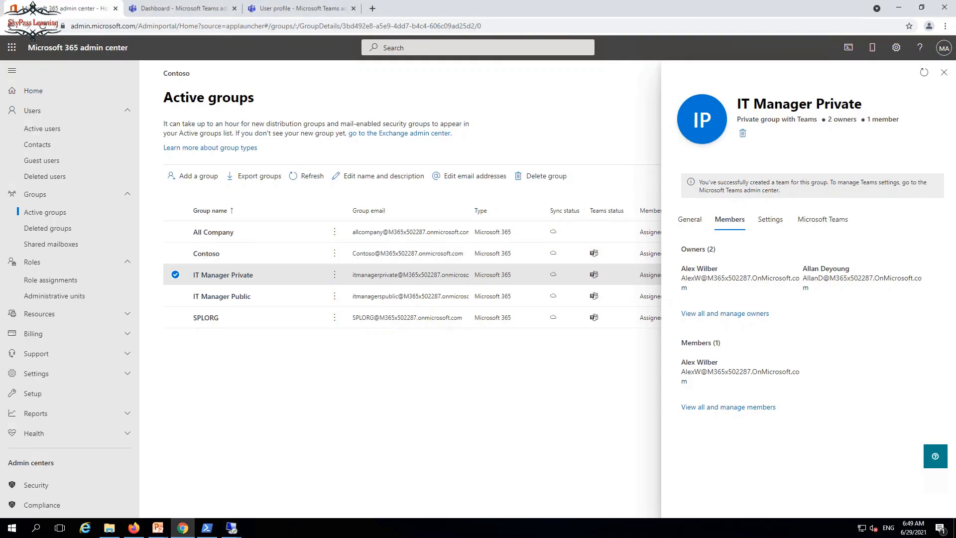
Check the IT Manager Public team's General channel for the posted message in the Win10-2 session, and minimize the outer remote desktop.
{"action": "left_click", "coordinate": [283, 483]}
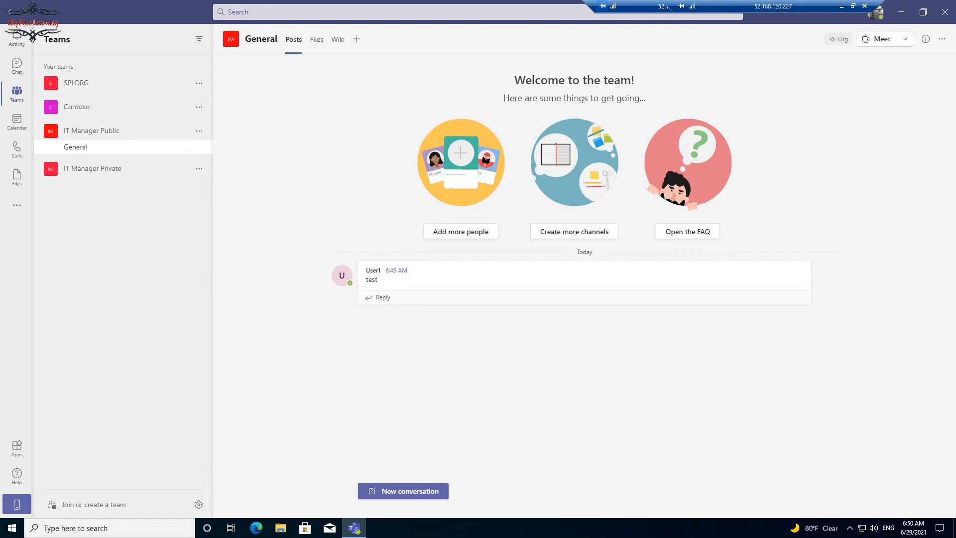
{"action": "left_click", "coordinate": [842, 7]}
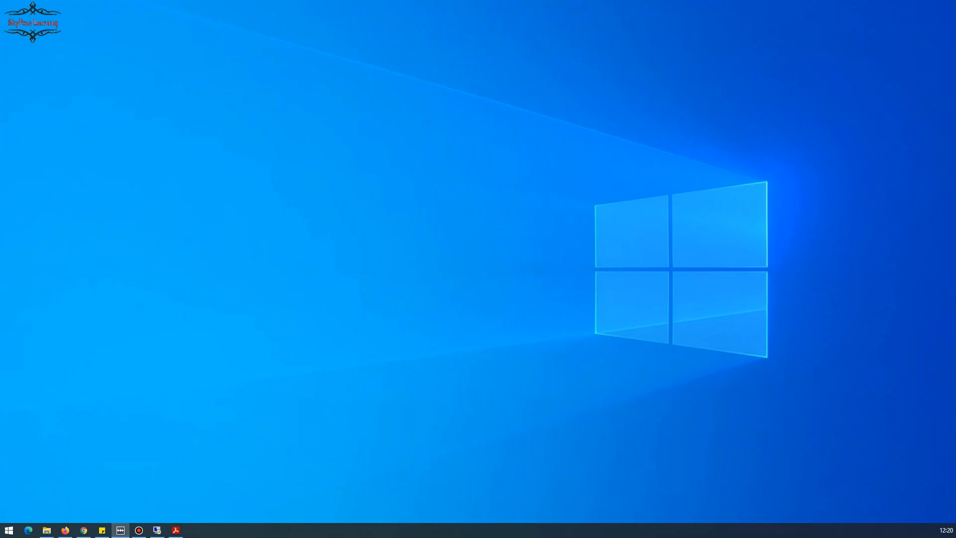